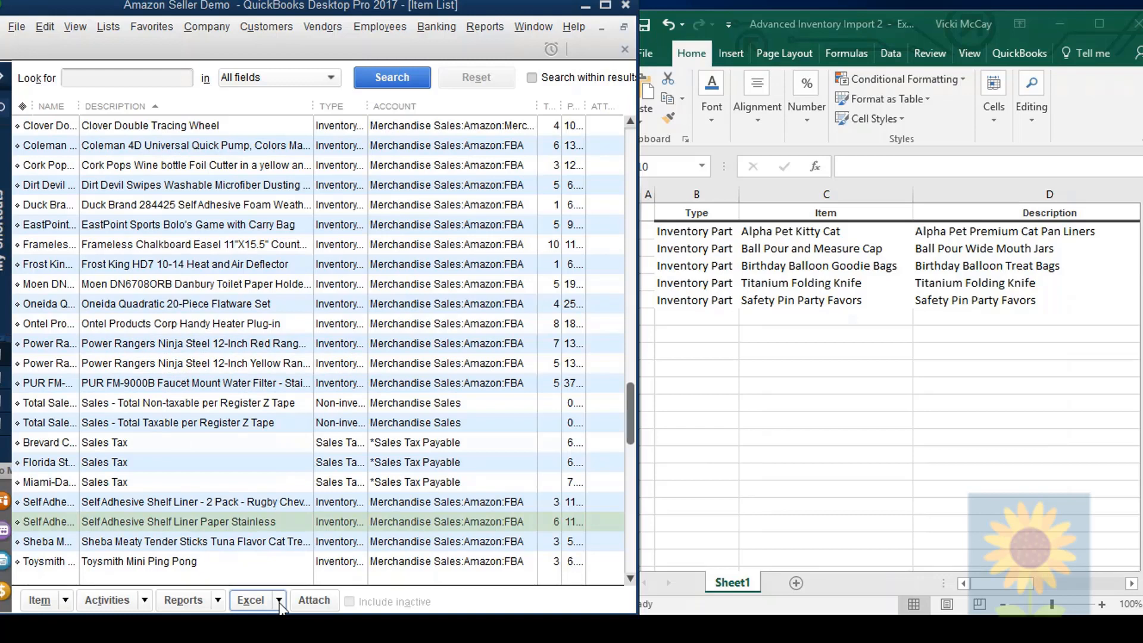
# Step: Start an advanced import of items from an existing Excel file, declining the offer to add or edit multiple list entries
pyautogui.click(279, 600)
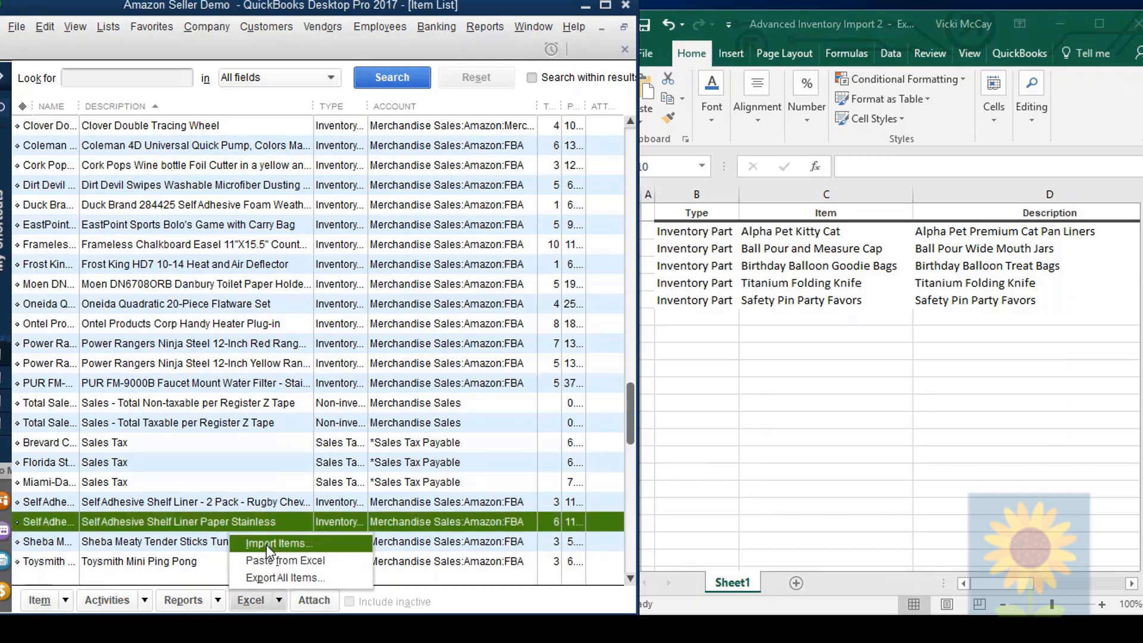
pyautogui.click(267, 545)
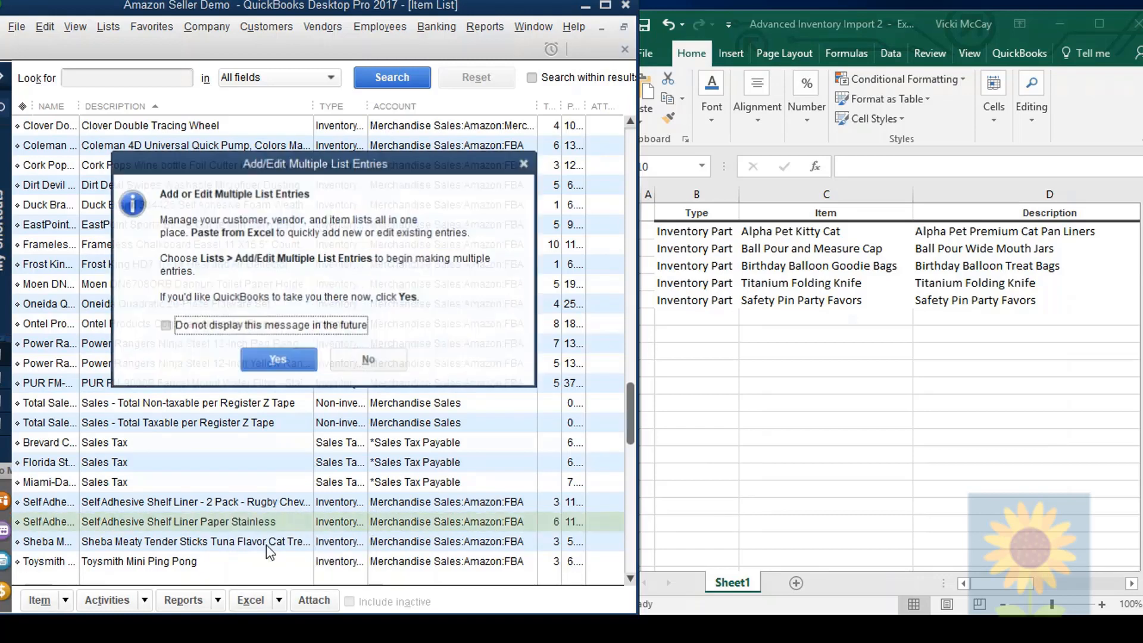
pyautogui.click(369, 360)
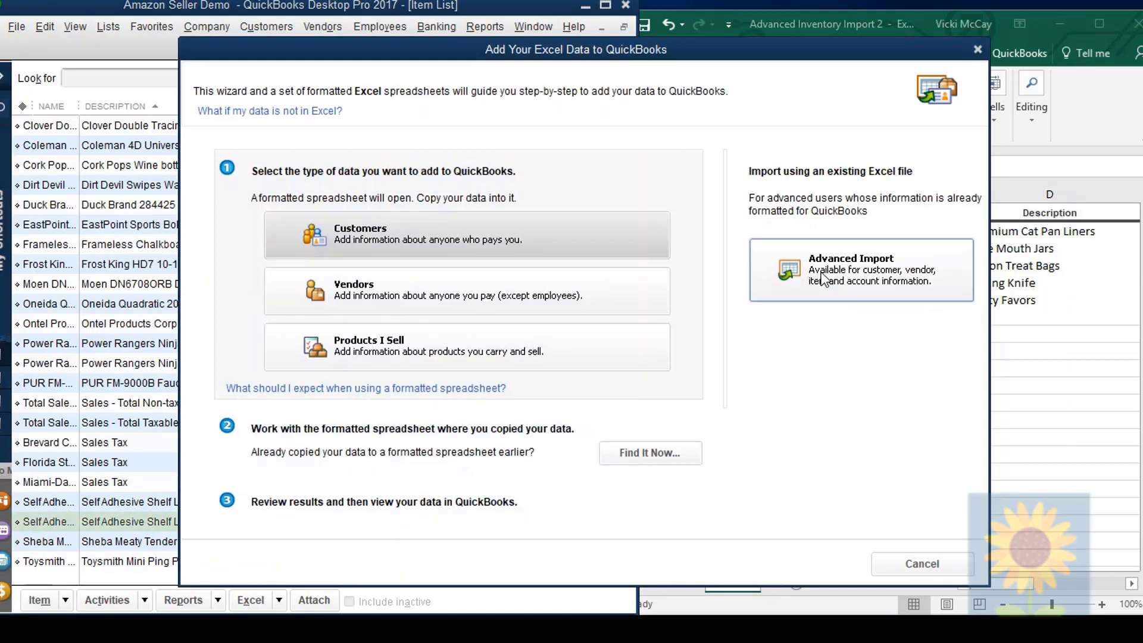
pyautogui.click(823, 278)
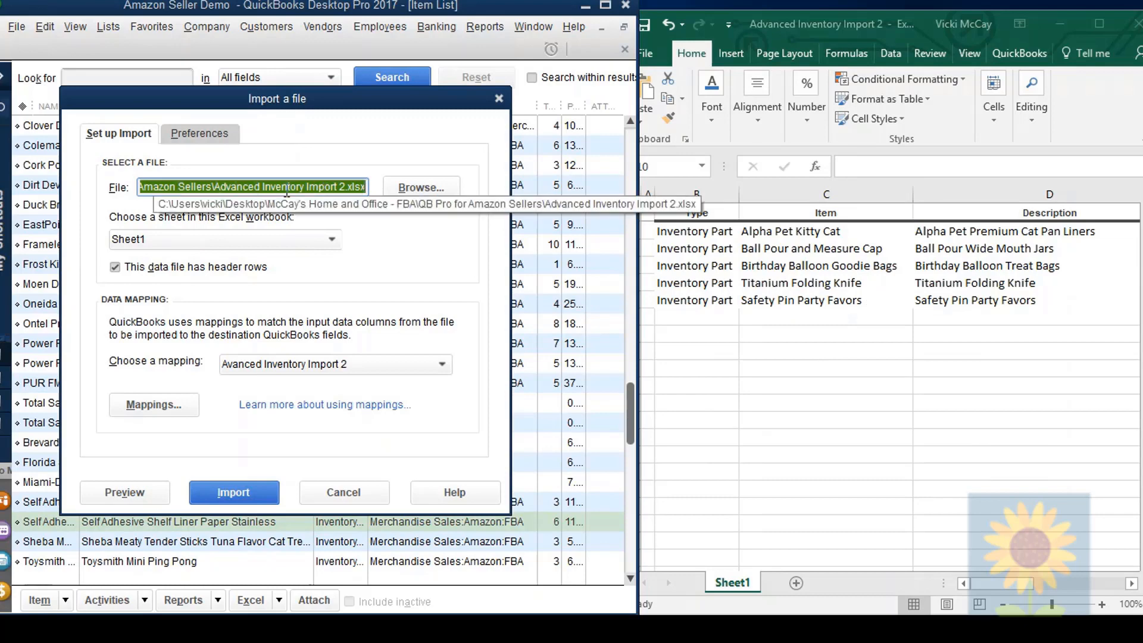
# Step: Select the workbook Advanced Inventory Import 2 as the import file and choose its Sheet1
pyautogui.click(420, 190)
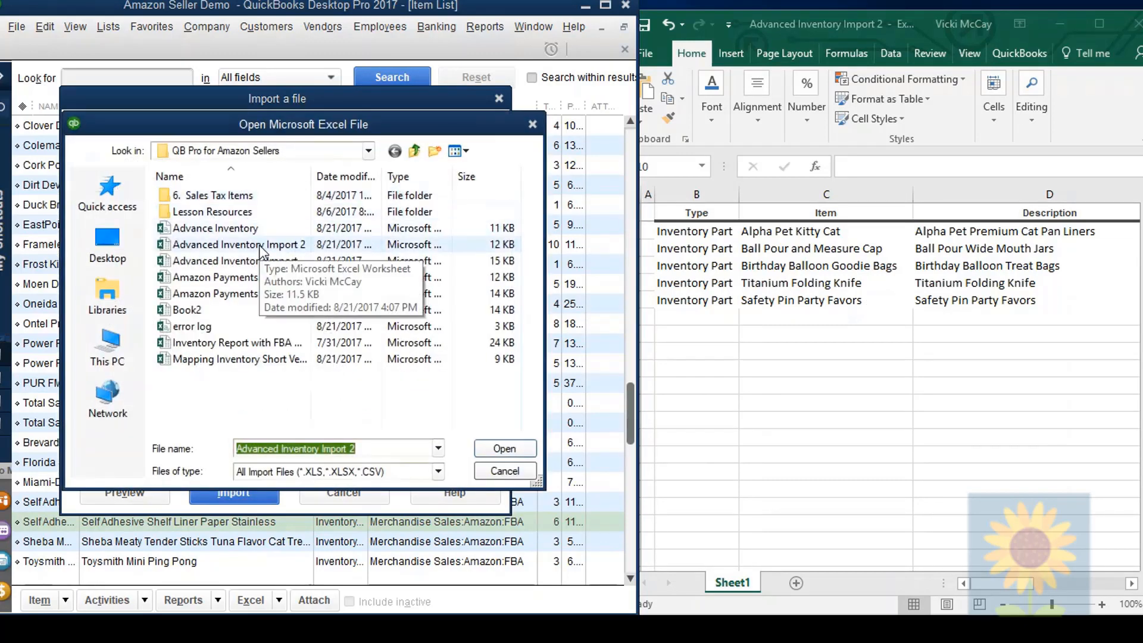
pyautogui.click(260, 248)
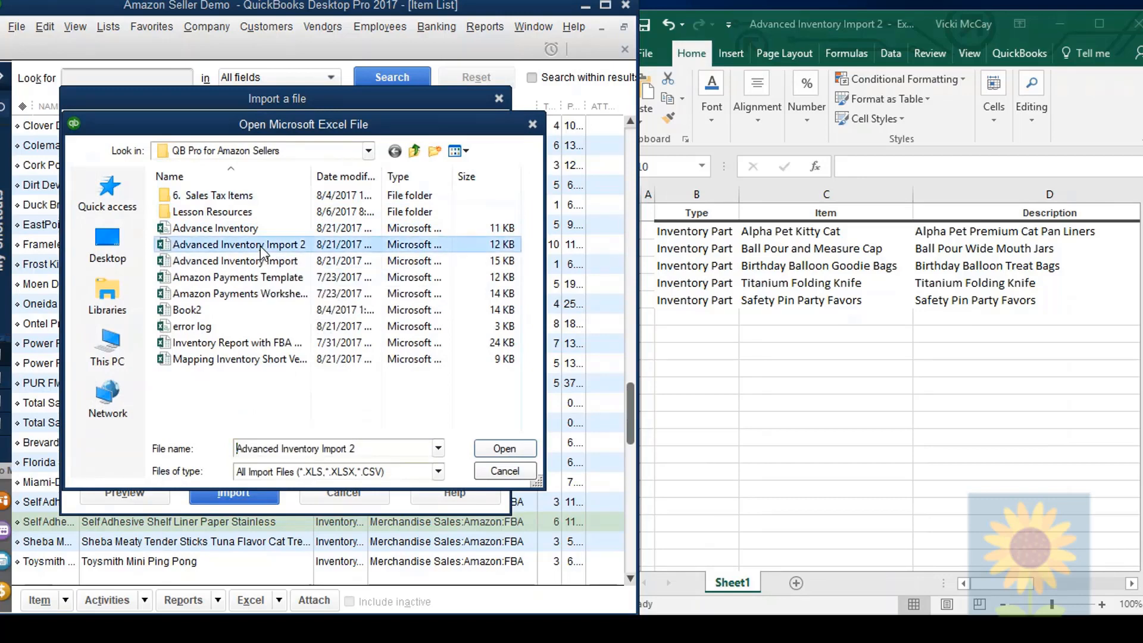
pyautogui.click(488, 449)
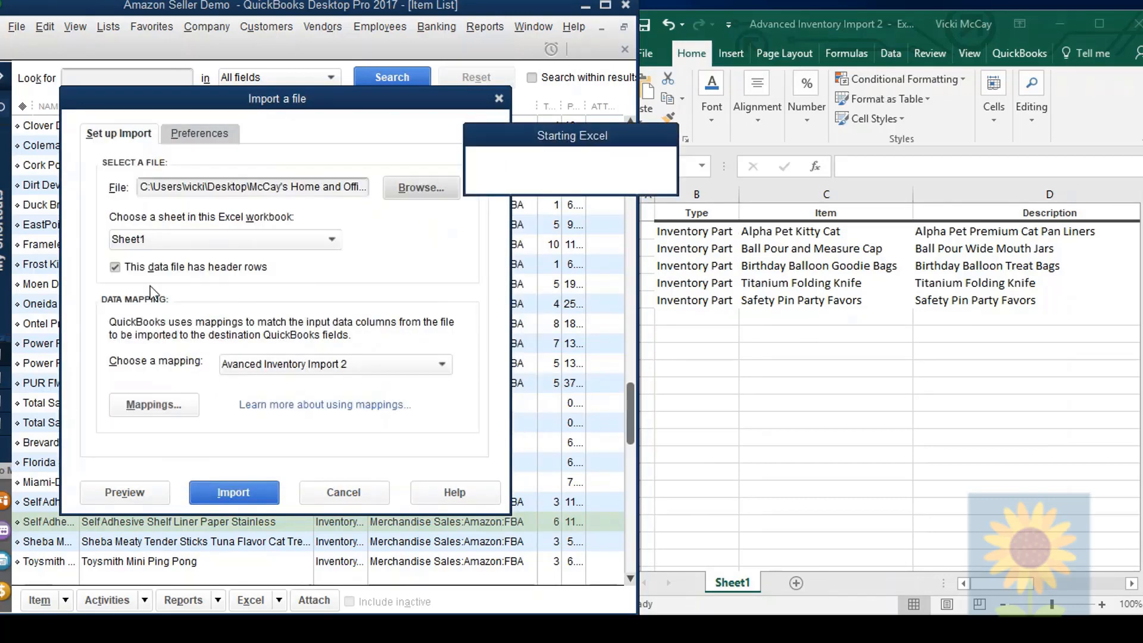
pyautogui.click(331, 240)
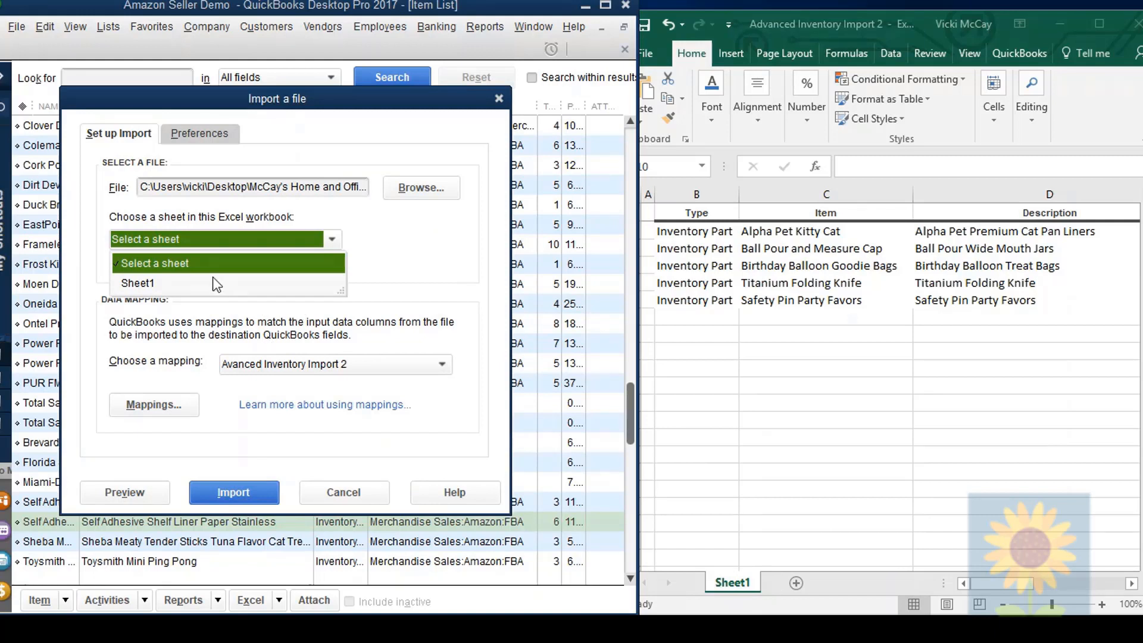
pyautogui.click(196, 283)
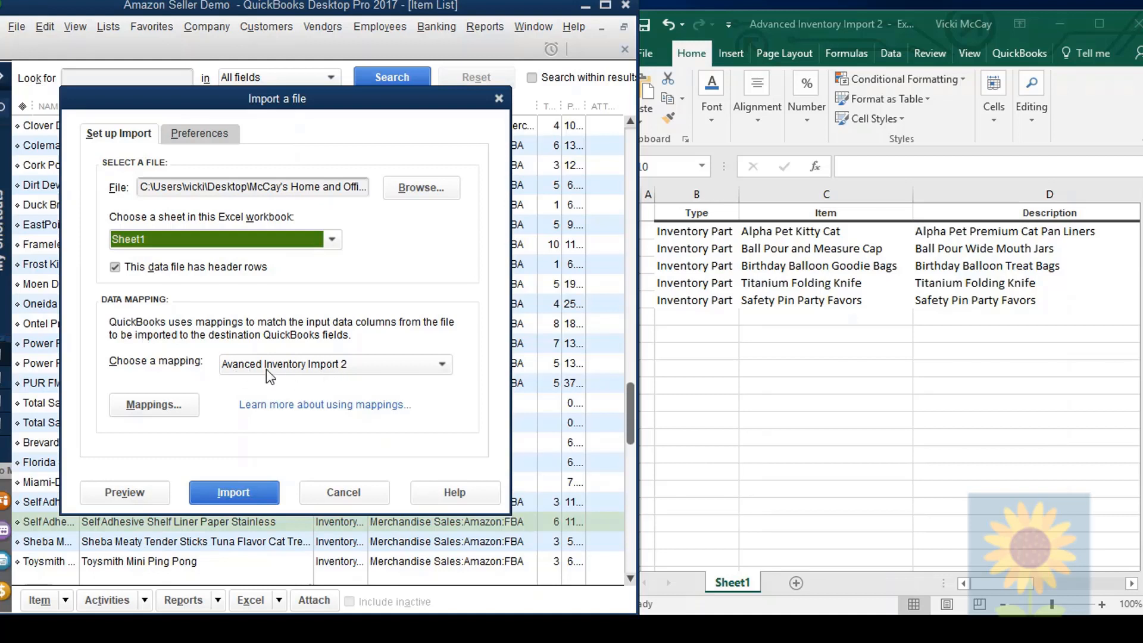
# Step: Add a new data mapping named Import Inventory with the import type Item
pyautogui.click(441, 367)
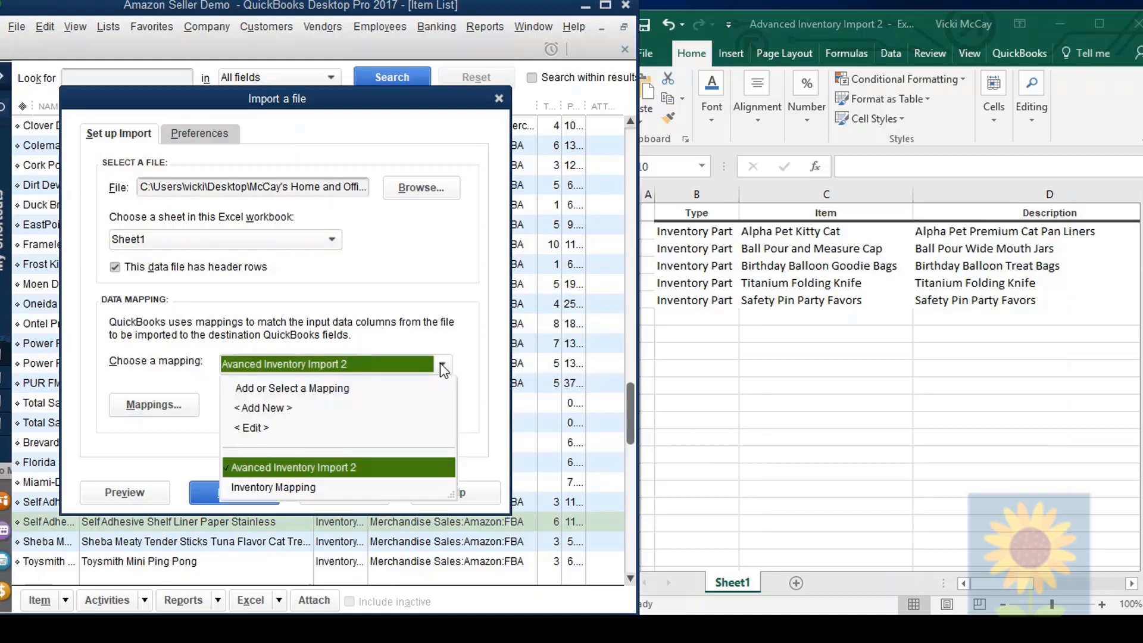
pyautogui.click(265, 410)
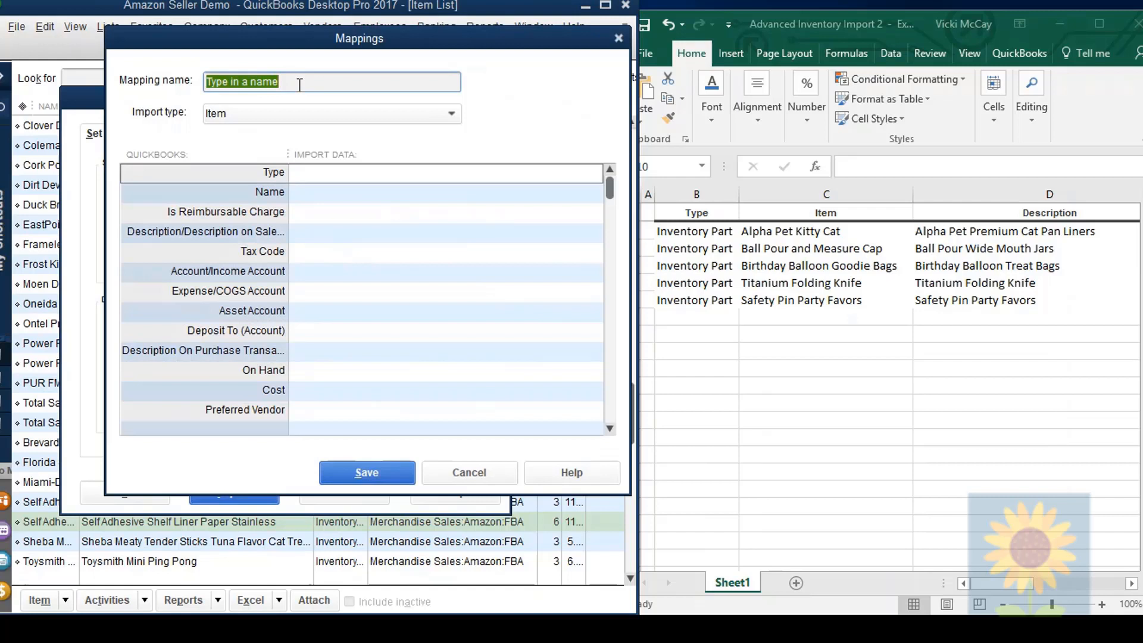
pyautogui.write('In')
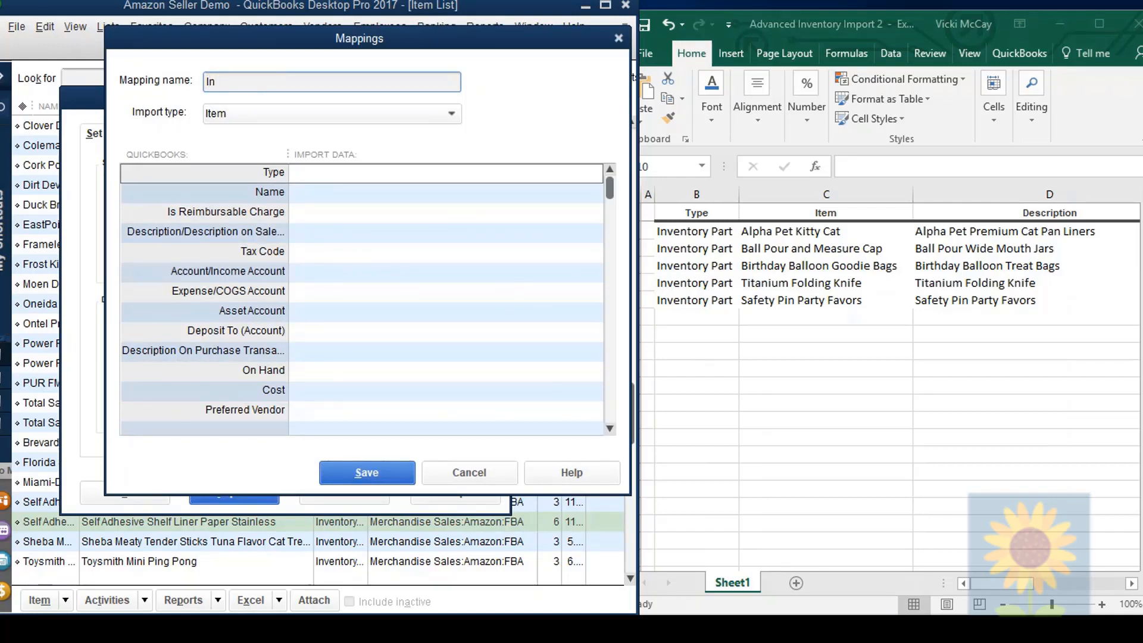
pyautogui.write('port Inventory')
pyautogui.click(452, 116)
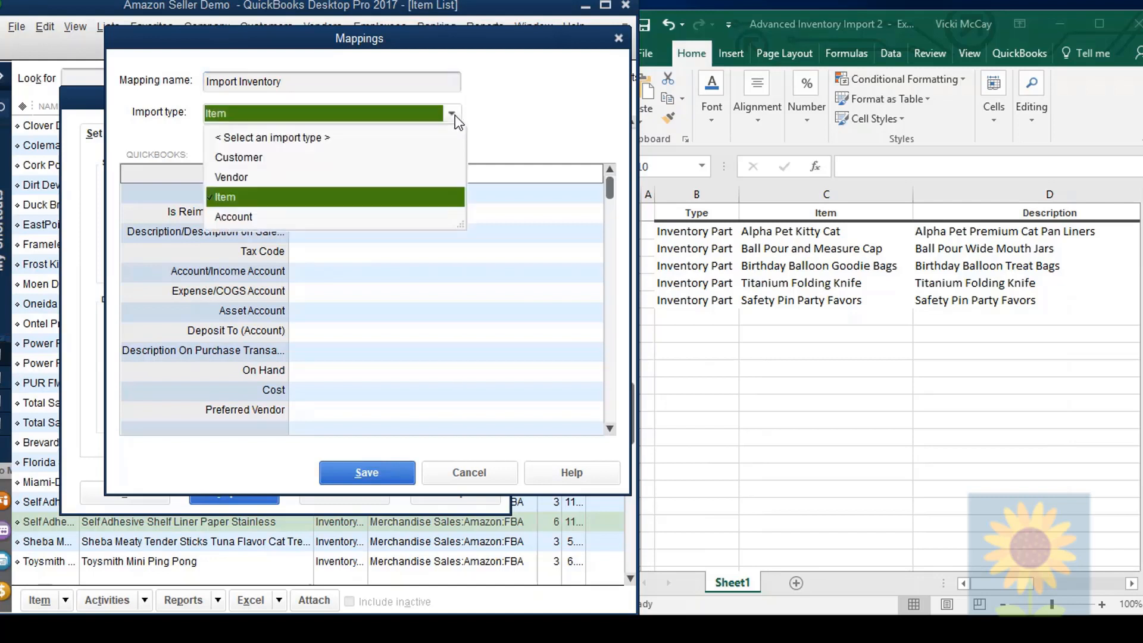
pyautogui.click(237, 197)
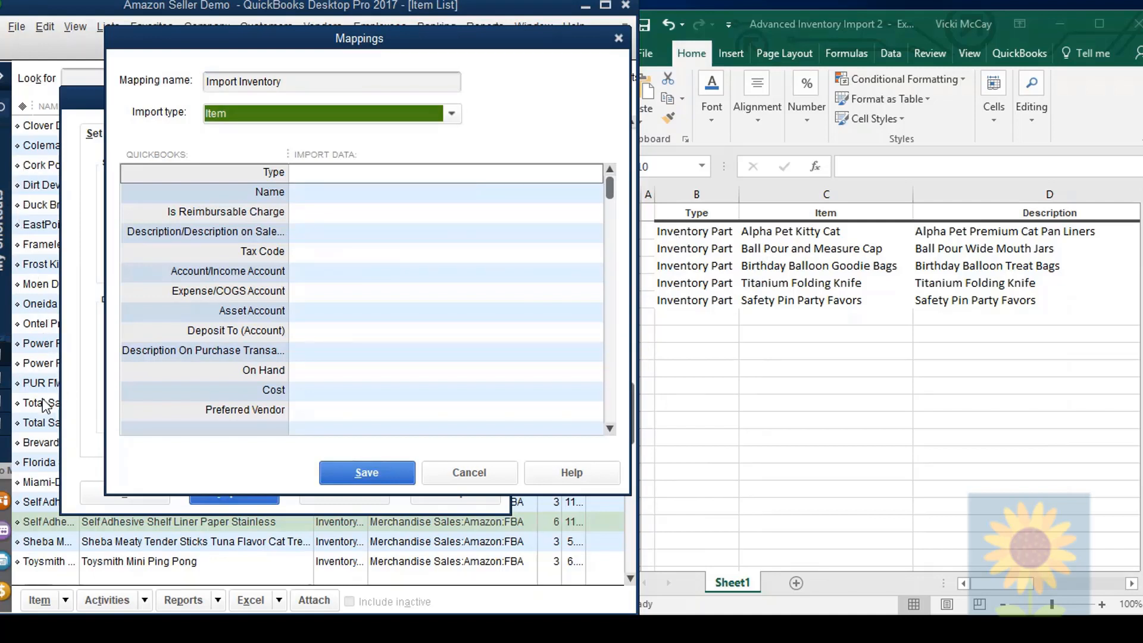
# Step: Map the Type field to Type, Name to Item, and the sales description field to Description
pyautogui.click(325, 176)
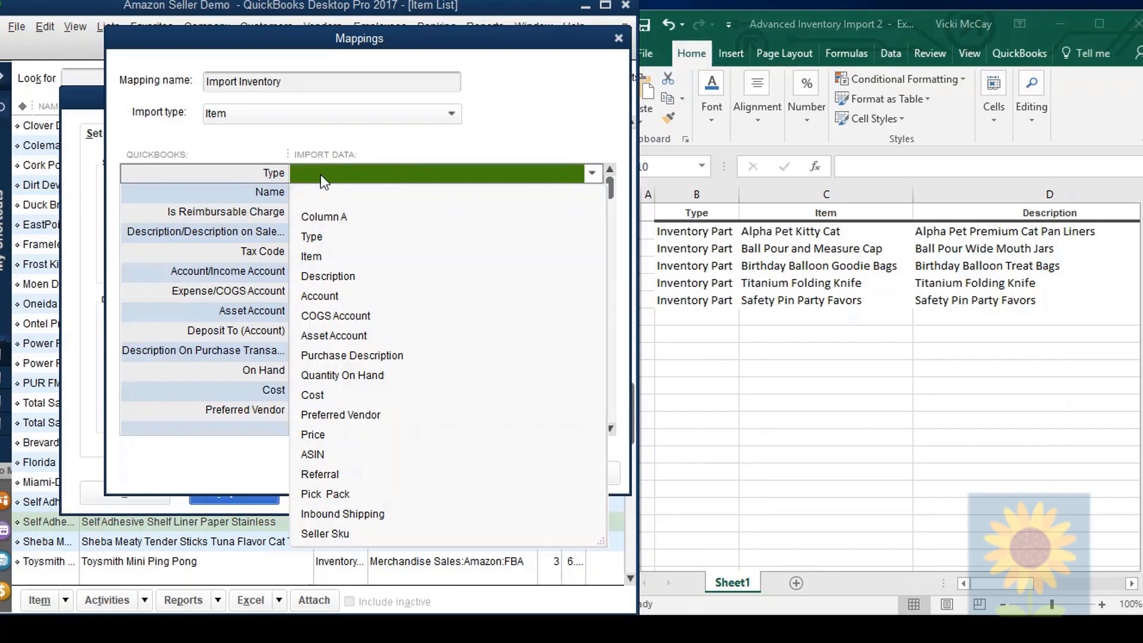
pyautogui.click(311, 237)
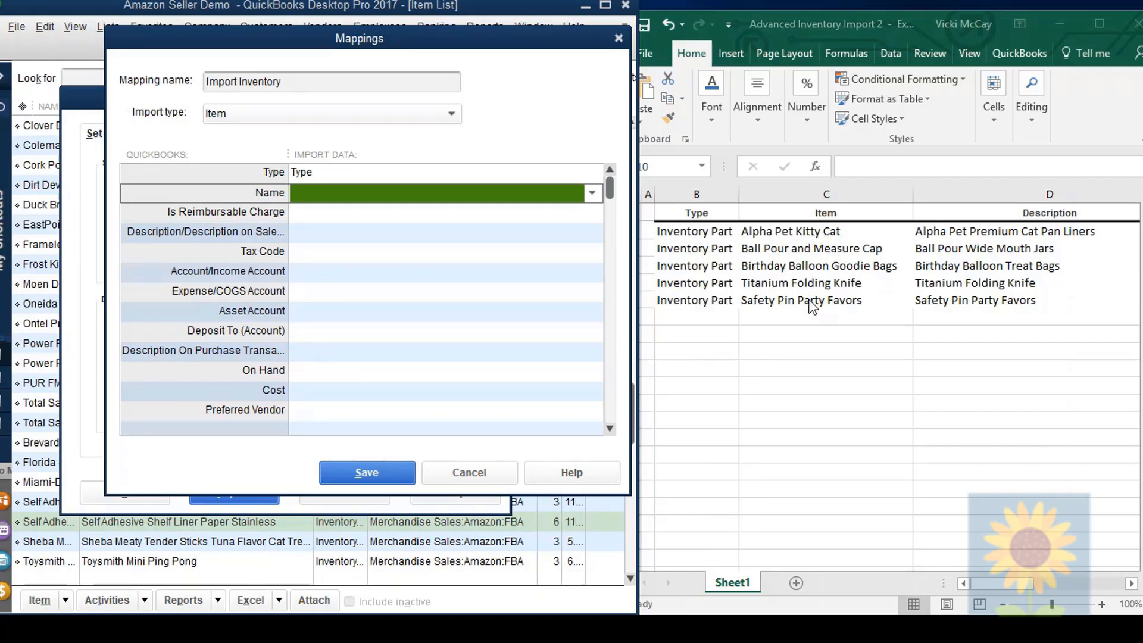
pyautogui.click(822, 216)
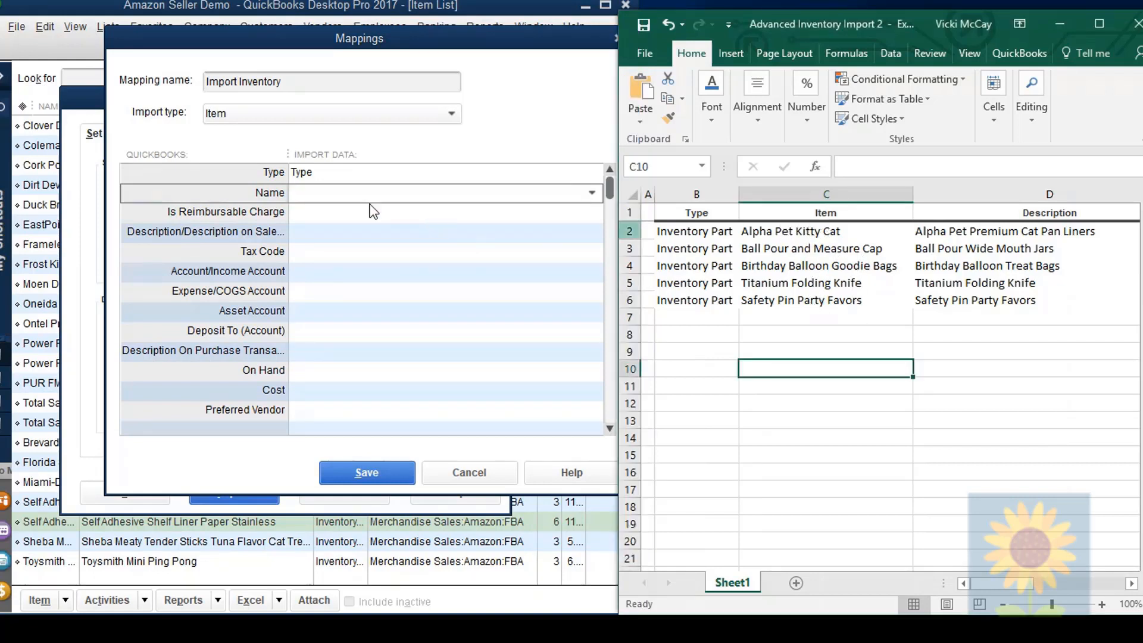
pyautogui.click(306, 197)
pyautogui.click(311, 276)
pyautogui.click(365, 233)
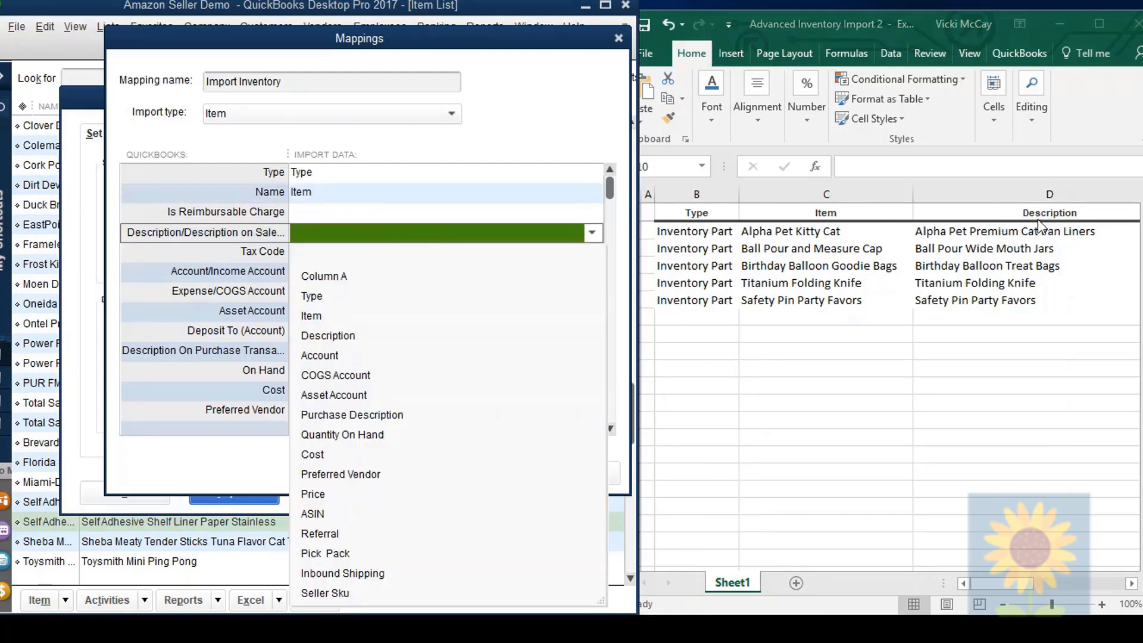
pyautogui.click(329, 338)
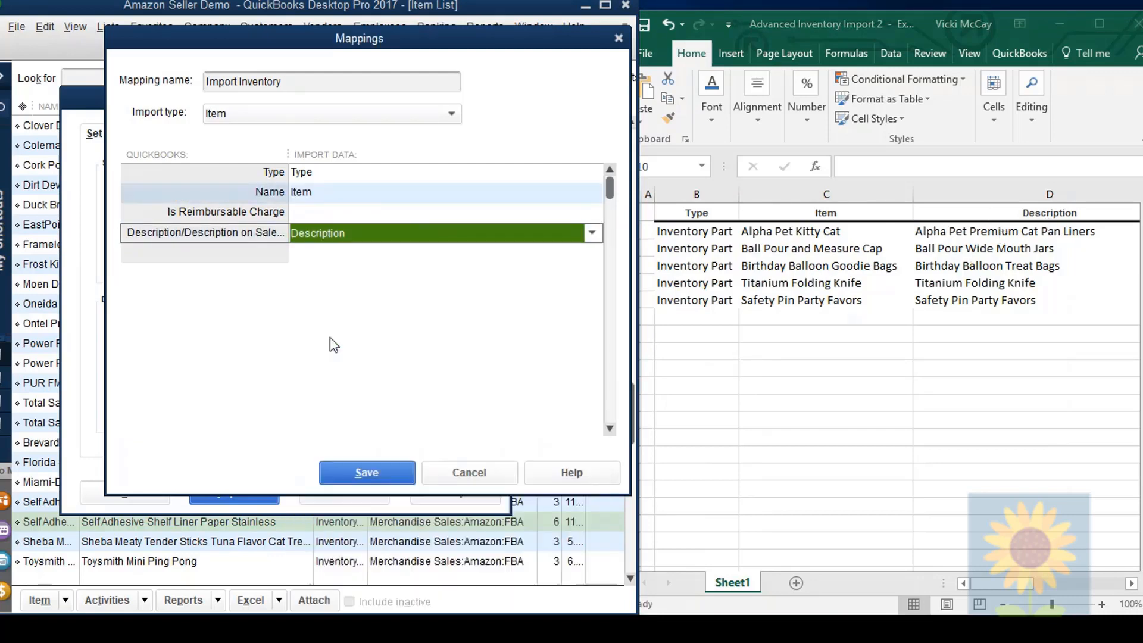
# Step: Map Account/Income Account to Account, Expense/COGS Account to COGS Account, and Asset Account to Asset Account
pyautogui.click(328, 297)
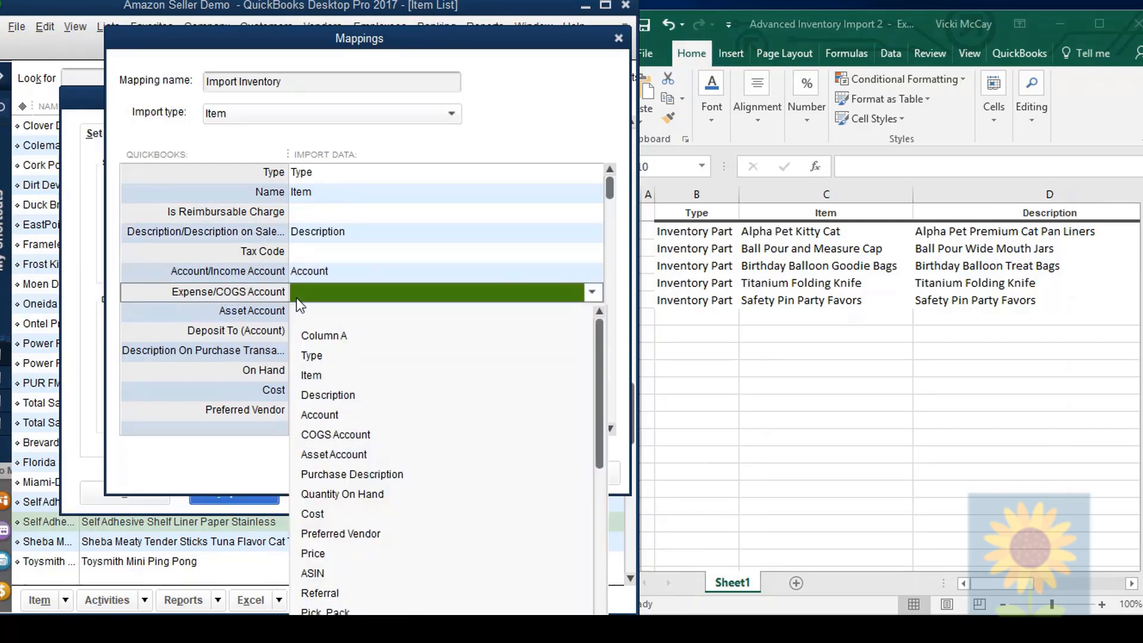
pyautogui.click(355, 435)
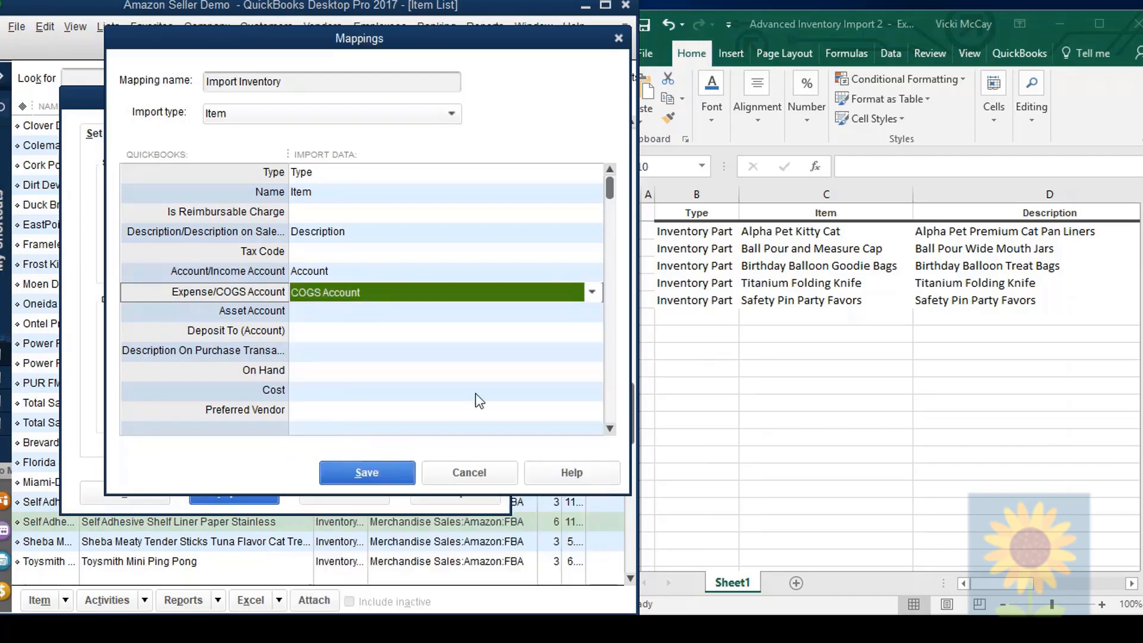
pyautogui.click(1132, 584)
pyautogui.click(1132, 584)
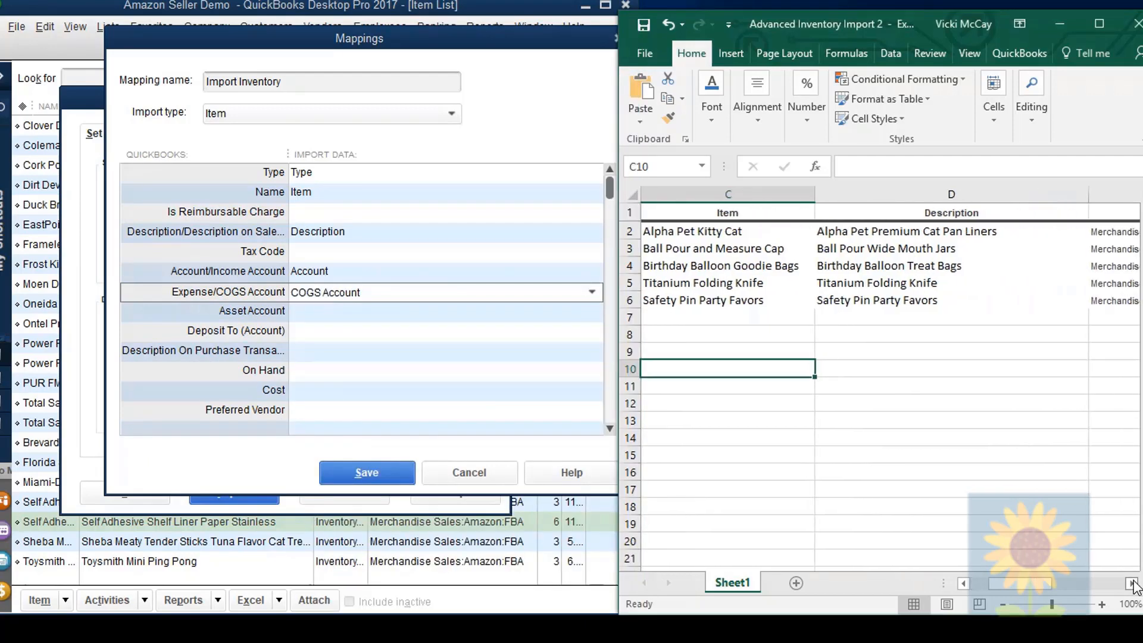
pyautogui.click(1132, 584)
pyautogui.click(1132, 584)
pyautogui.click(1133, 584)
pyautogui.click(592, 311)
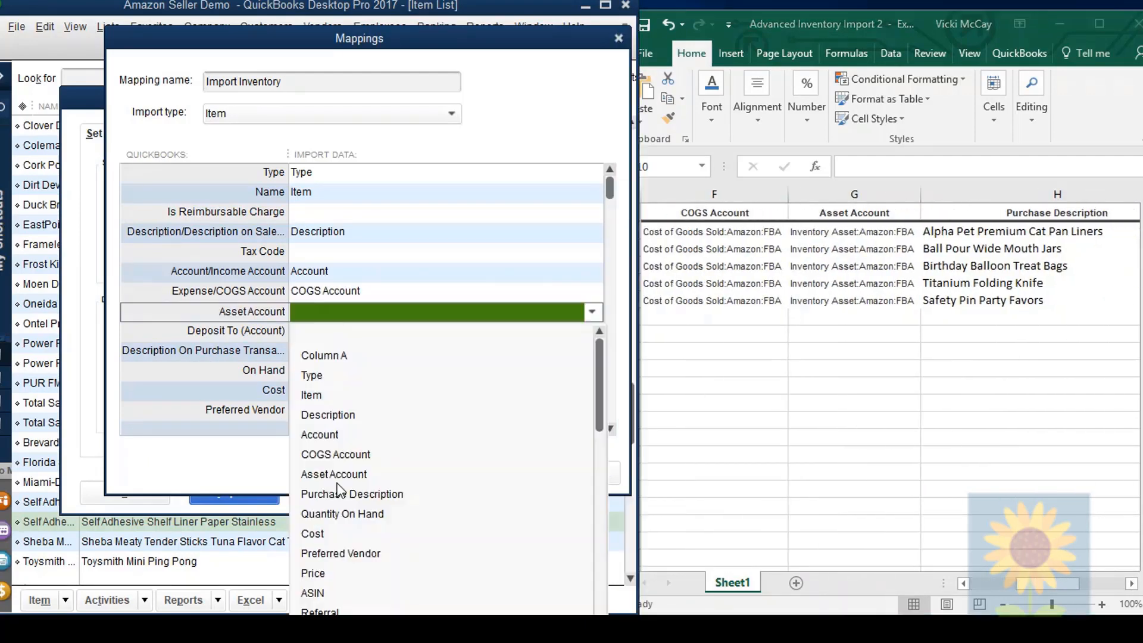
pyautogui.click(335, 474)
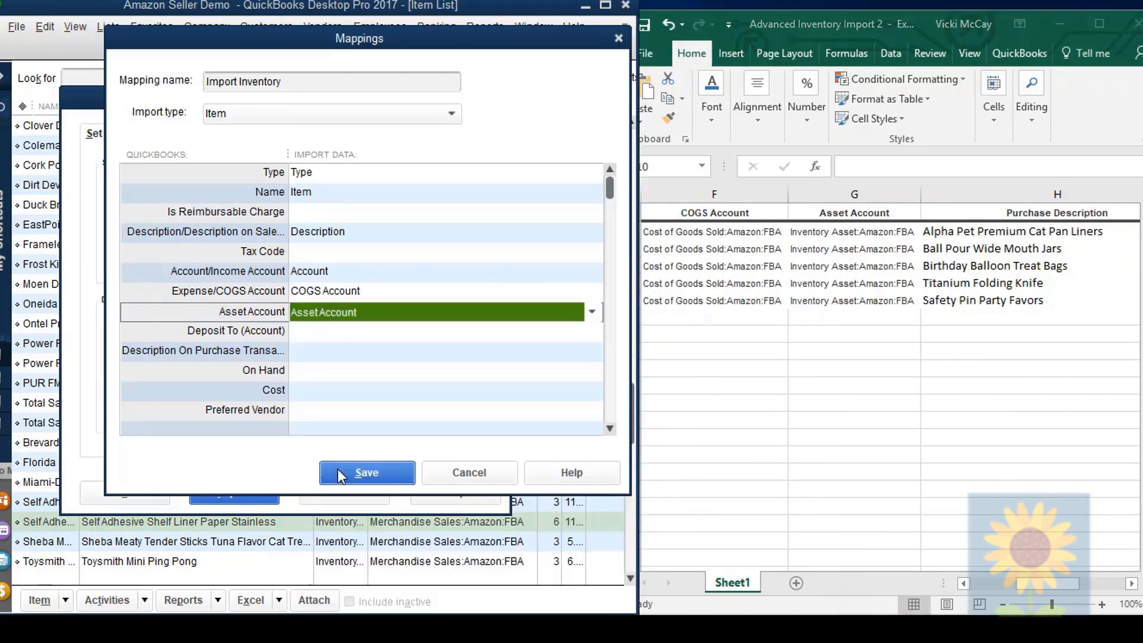
# Step: Map the purchase transaction description to Purchase Description and On Hand to Quantity On Hand
pyautogui.click(608, 425)
pyautogui.click(608, 426)
pyautogui.click(608, 425)
pyautogui.click(608, 425)
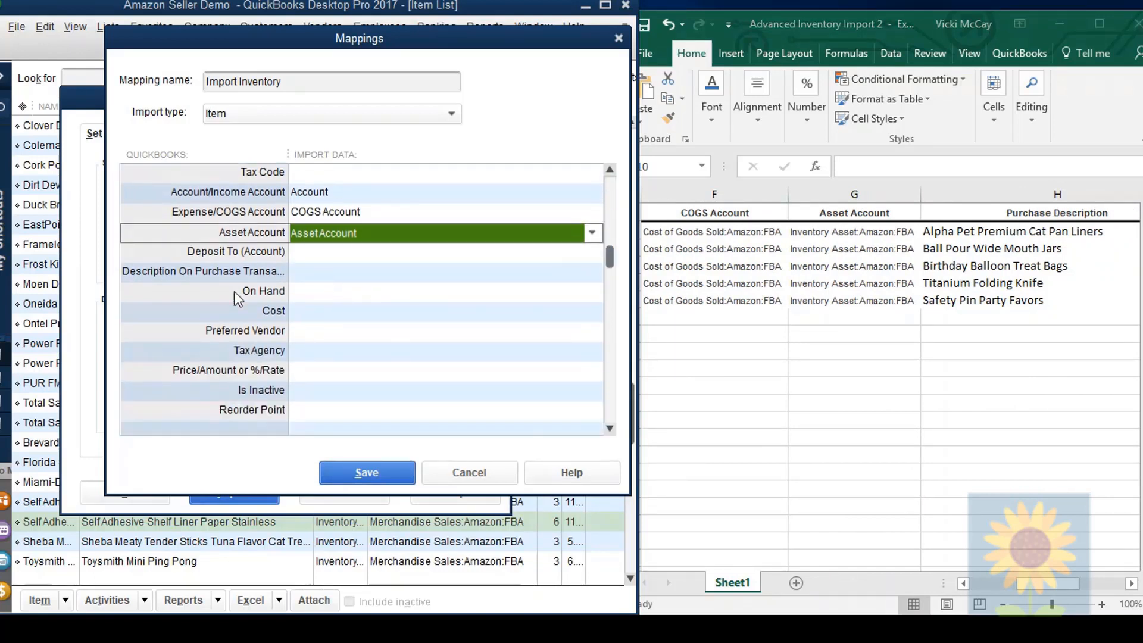
pyautogui.click(316, 274)
pyautogui.click(318, 277)
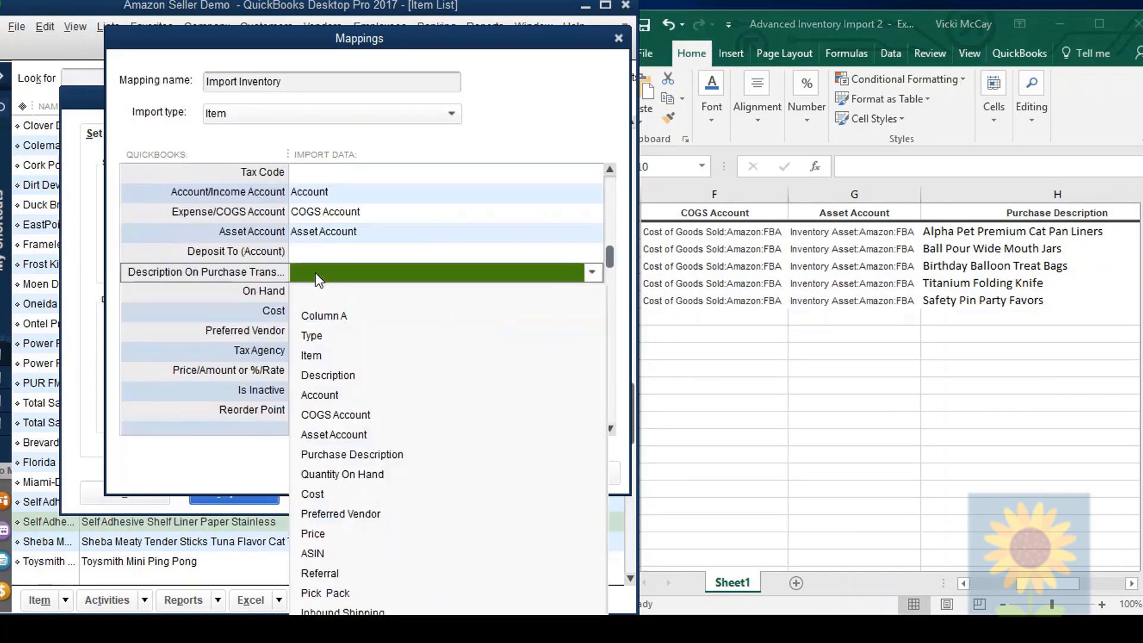
pyautogui.click(337, 456)
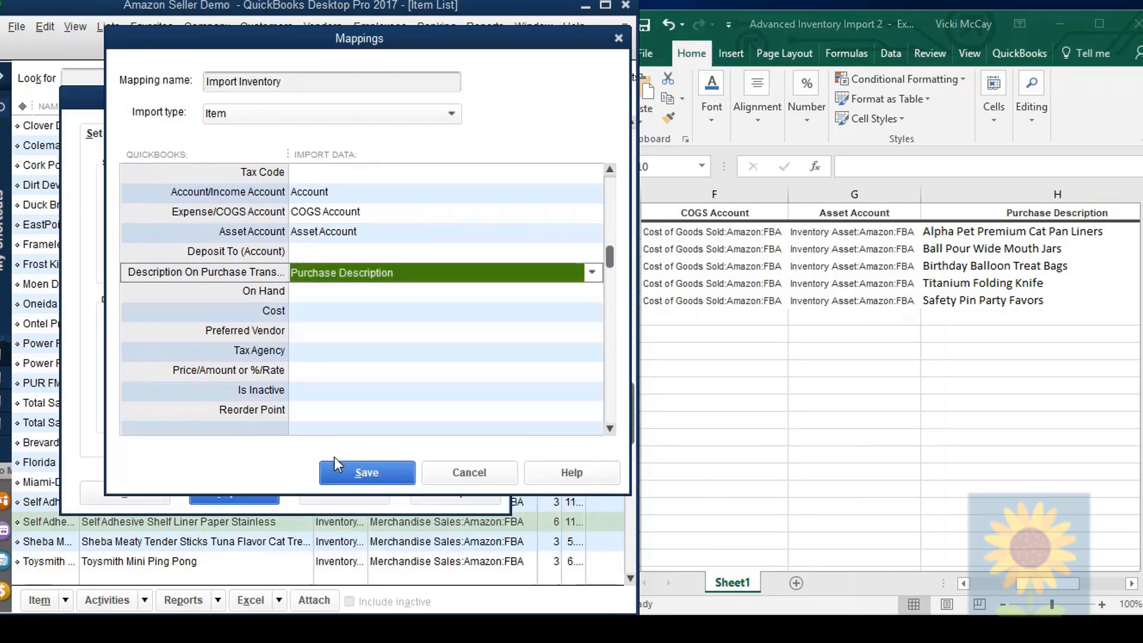
pyautogui.click(312, 293)
pyautogui.click(312, 294)
pyautogui.click(332, 497)
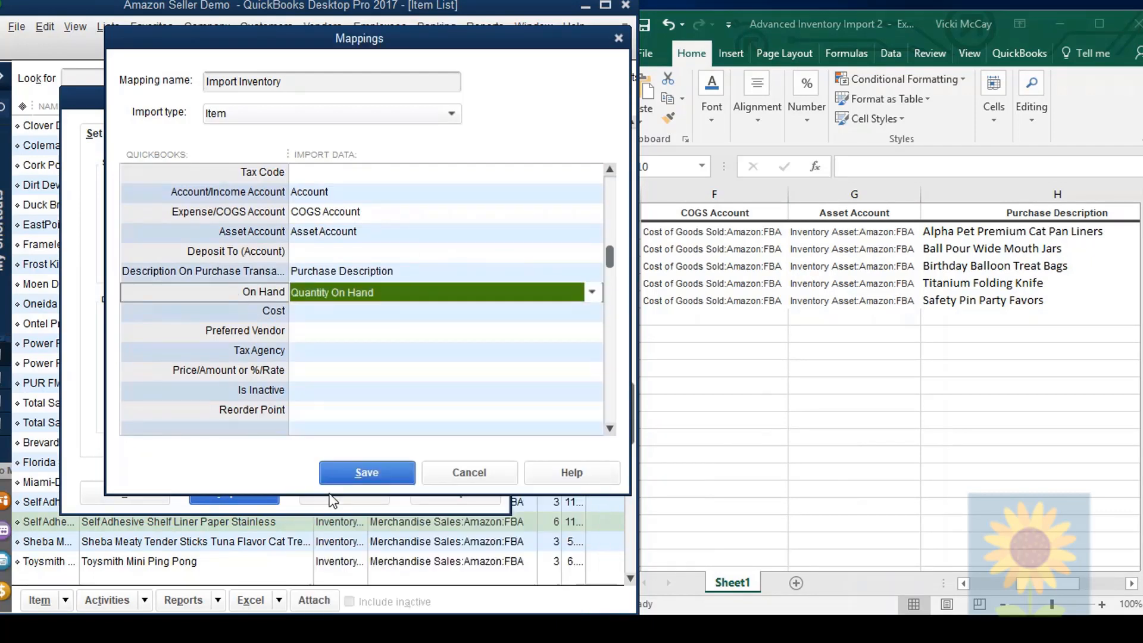
# Step: Map Cost to Cost, Preferred Vendor to Preferred Vendor, and Price/Amount or %/Rate to Price
pyautogui.click(311, 312)
pyautogui.click(315, 534)
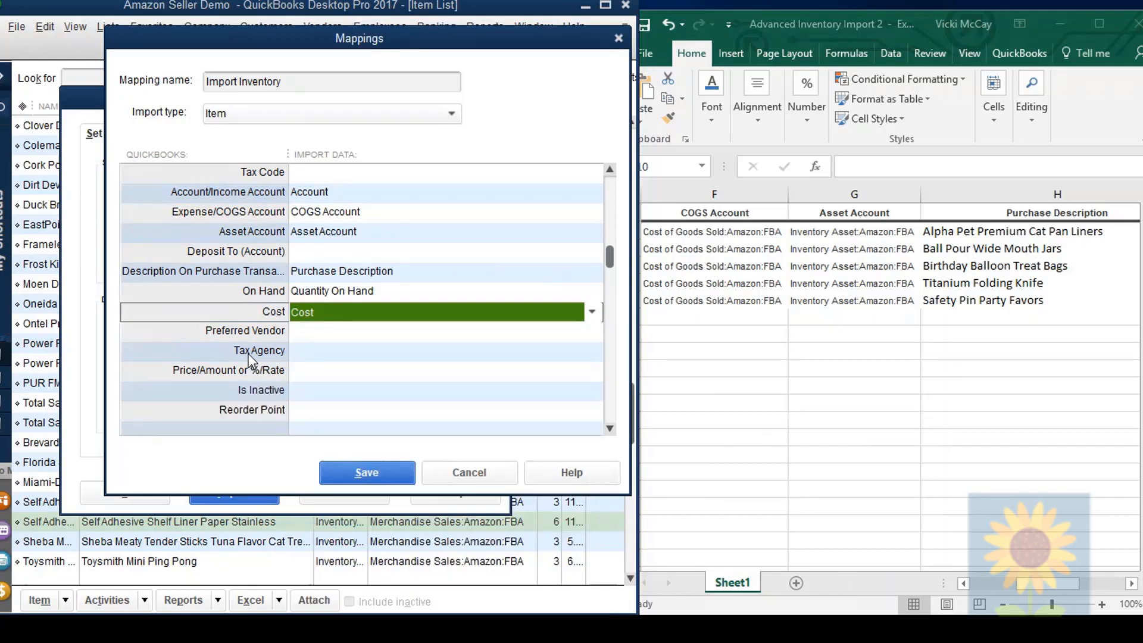
pyautogui.click(255, 331)
pyautogui.click(348, 332)
pyautogui.click(324, 573)
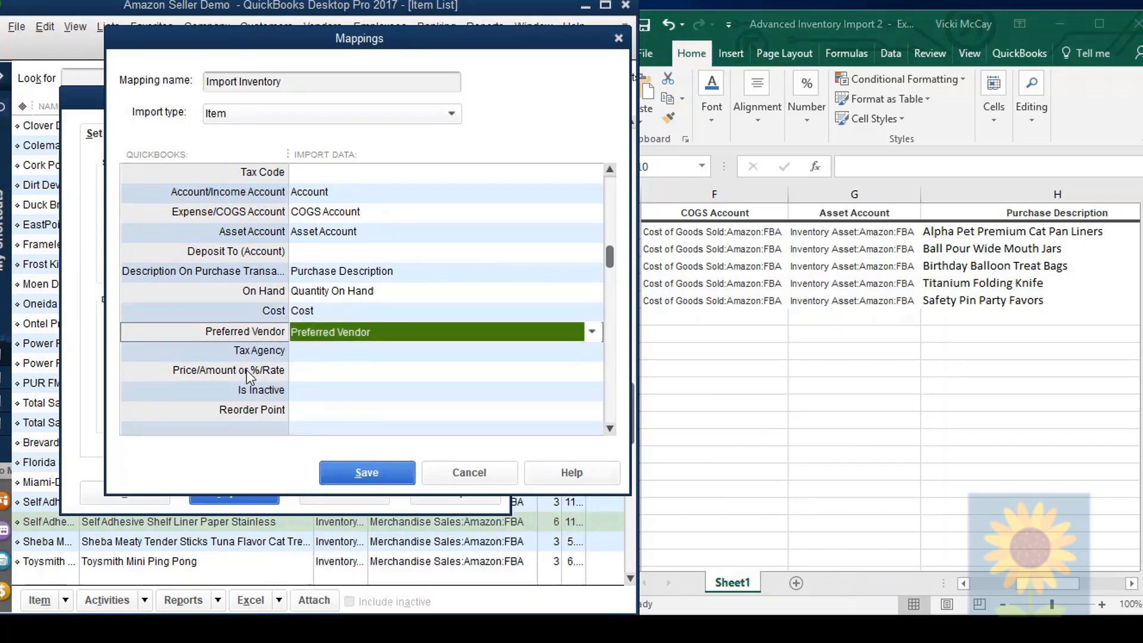
pyautogui.click(332, 371)
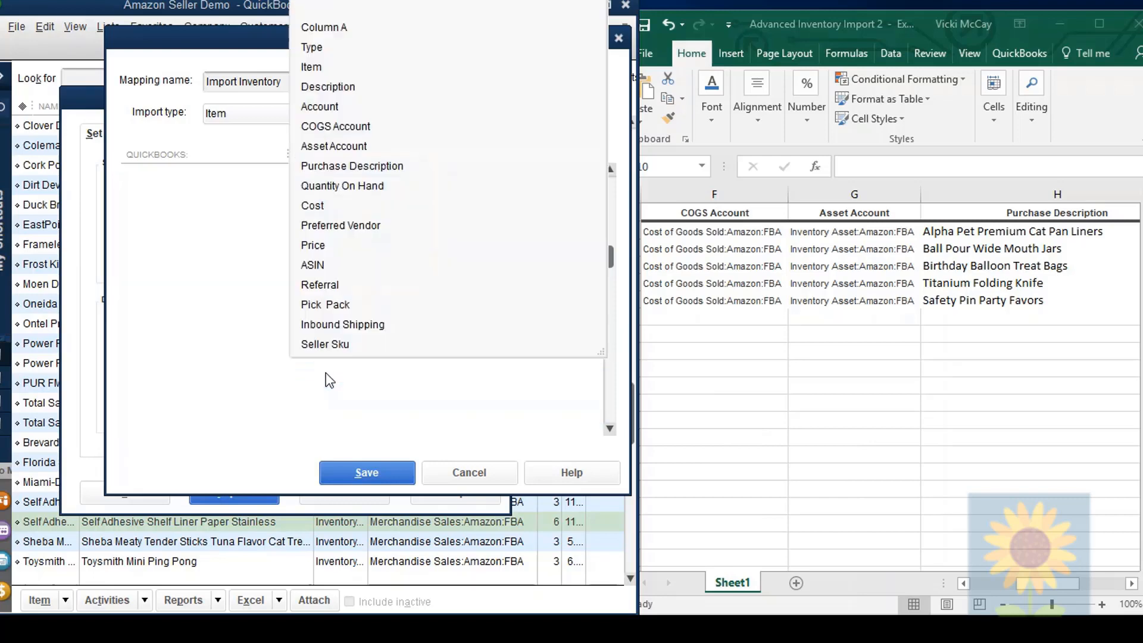
pyautogui.click(309, 244)
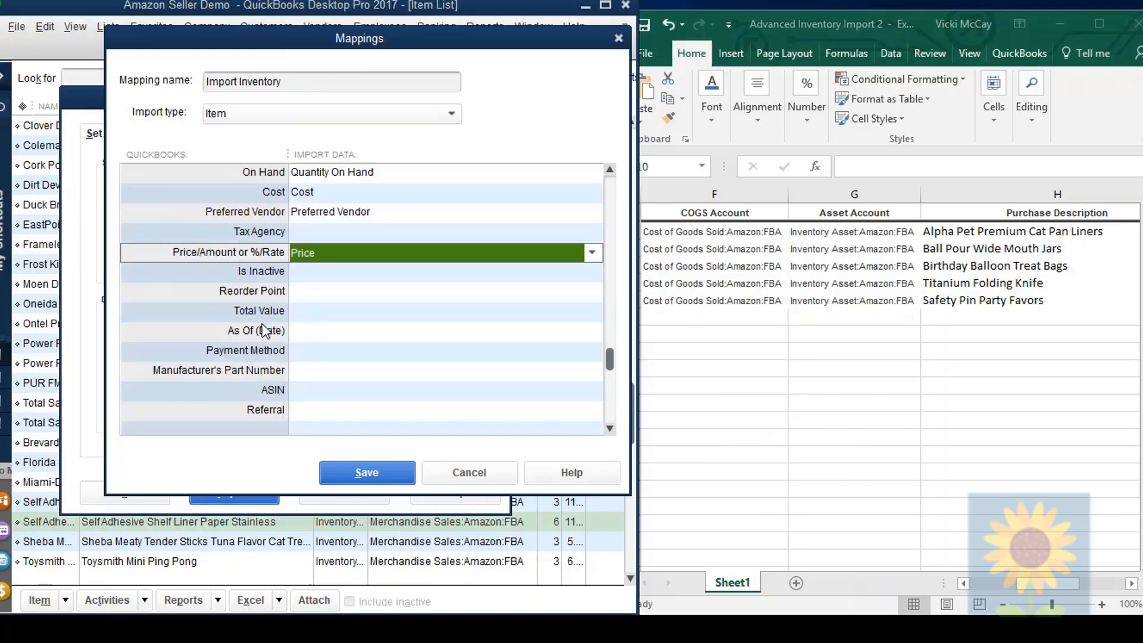
# Step: Map the custom fields ASIN, Referral and Pick Pack to the import columns of the same names
pyautogui.click(311, 390)
pyautogui.click(314, 284)
pyautogui.click(609, 428)
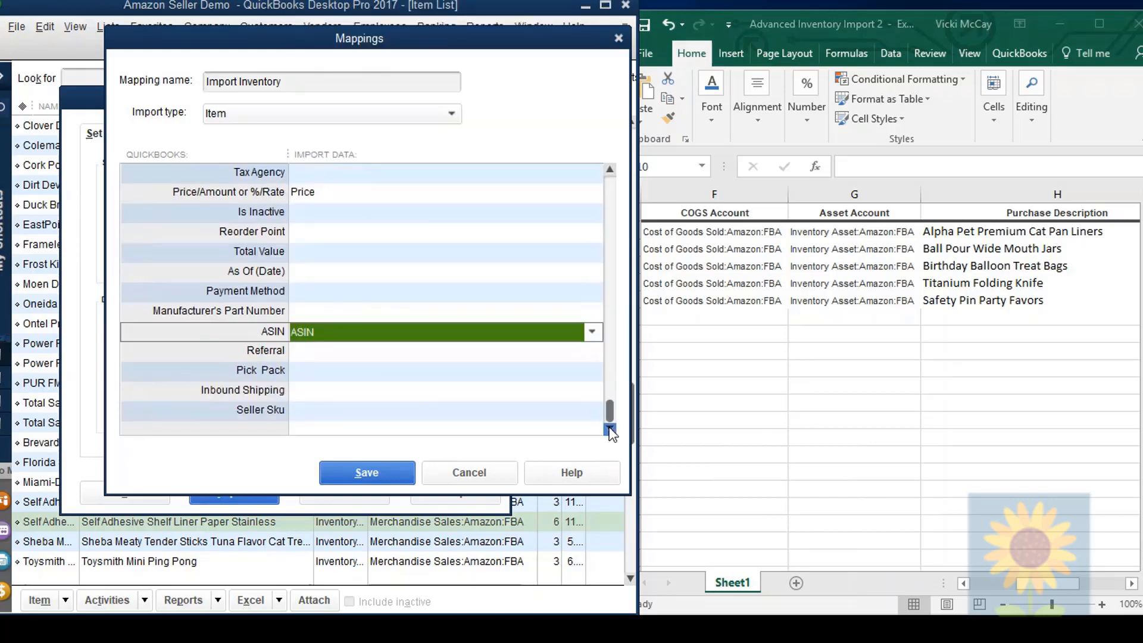
pyautogui.click(312, 350)
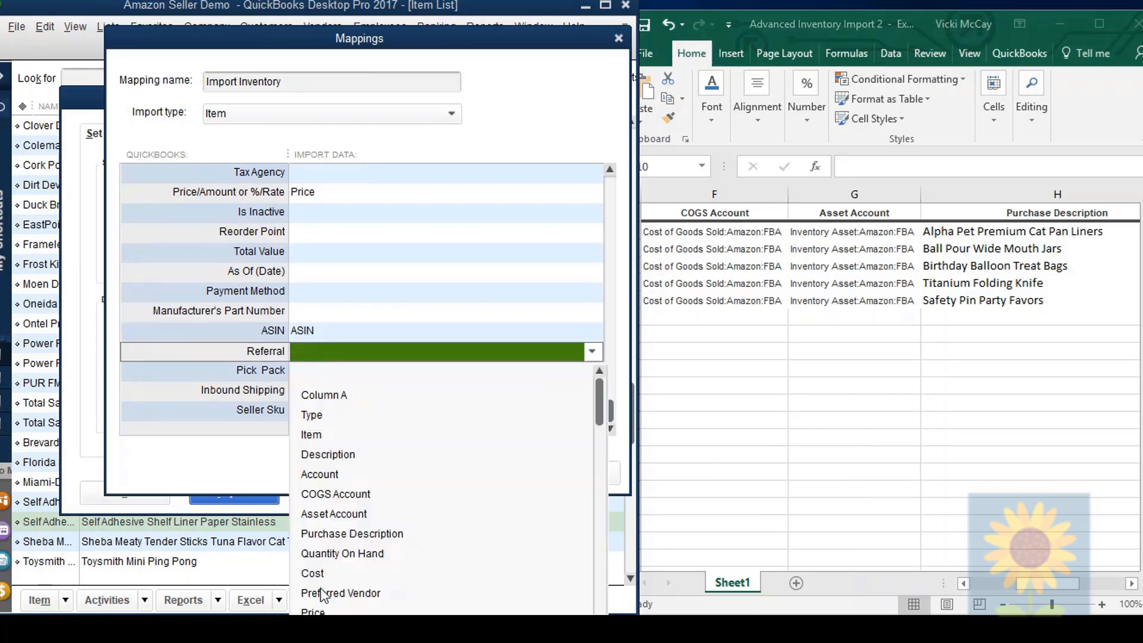
pyautogui.click(335, 370)
# Step: Map Inbound Shipping and Seller Sku to the import columns of the same names
pyautogui.click(242, 394)
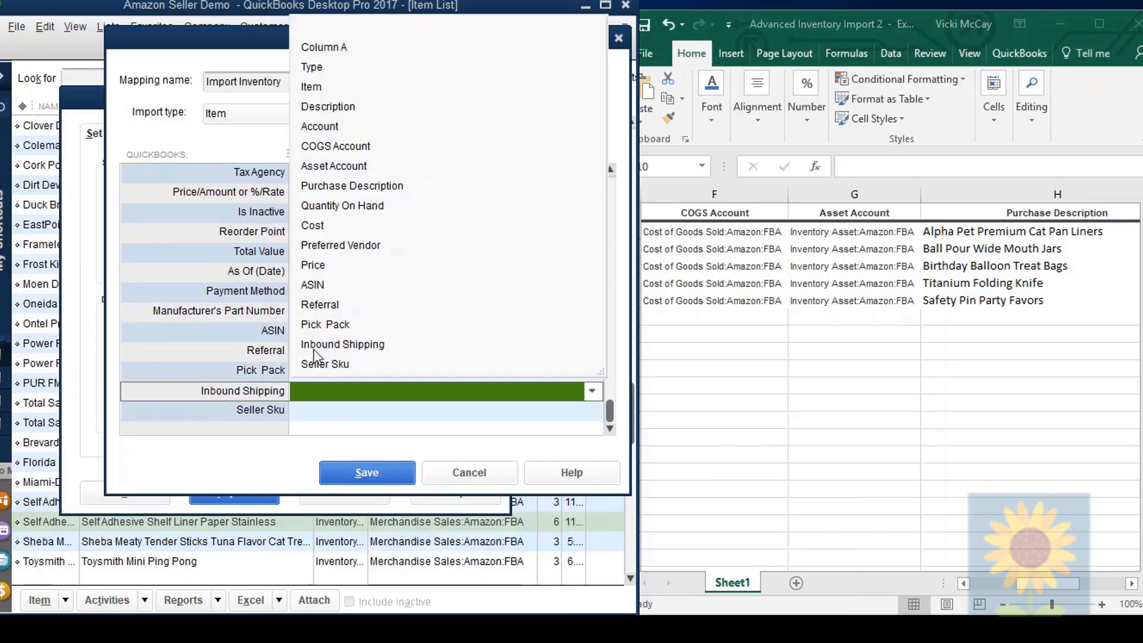
pyautogui.click(315, 346)
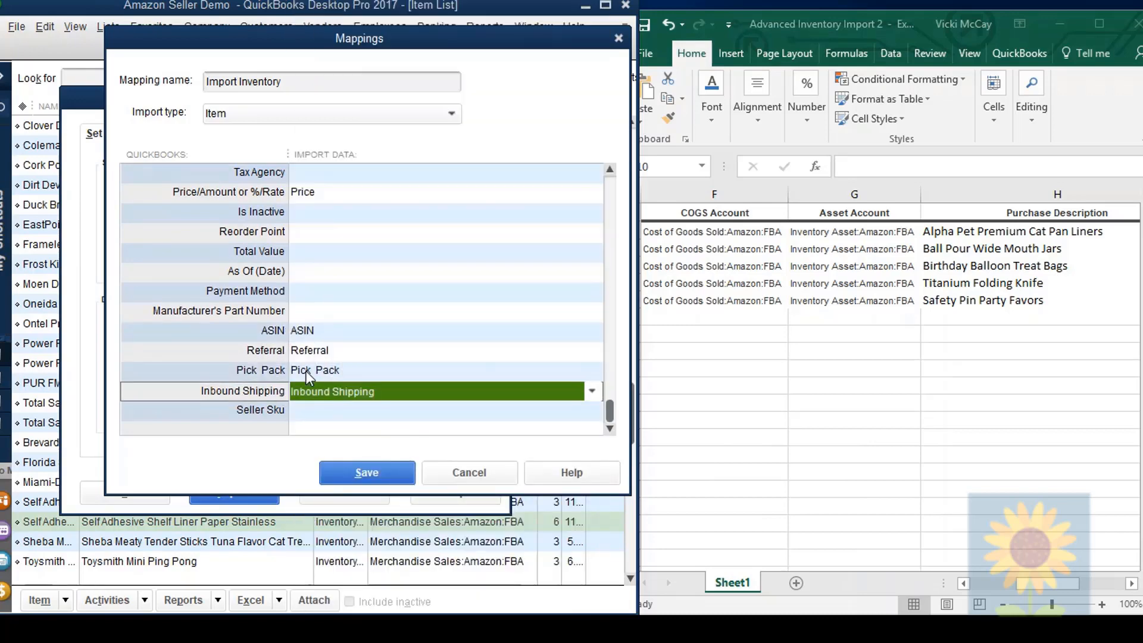
pyautogui.click(260, 409)
pyautogui.click(324, 415)
pyautogui.click(327, 387)
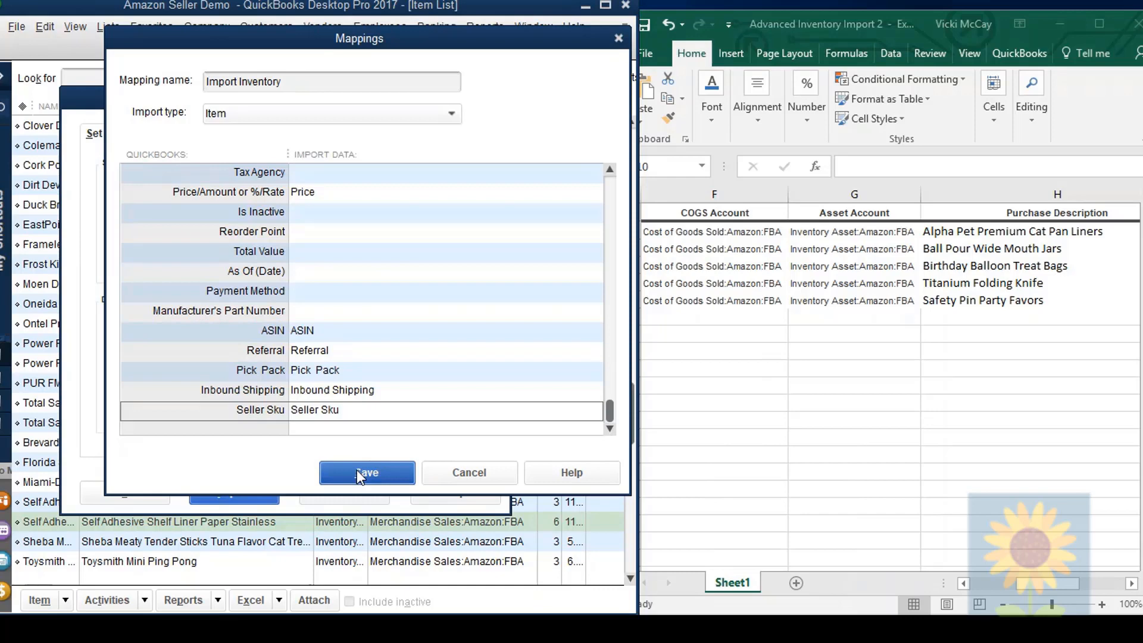
# Step: Save the Import Inventory mapping, and close the Advanced Inventory Import 2 workbook in Excel with its changes saved so it can be previewed
pyautogui.click(356, 470)
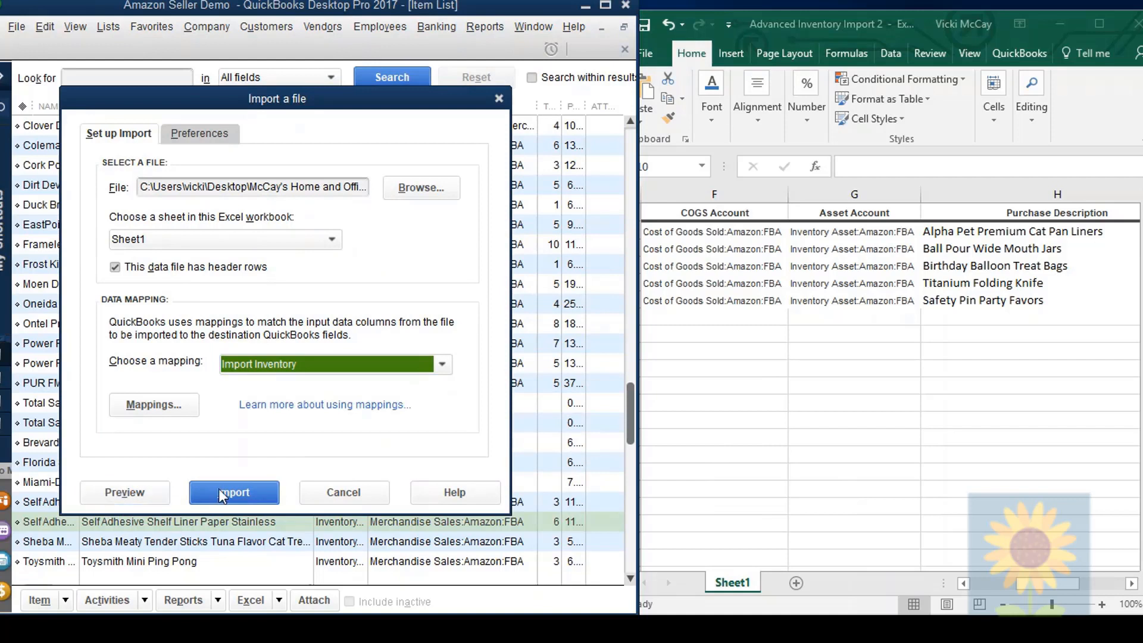
pyautogui.click(117, 497)
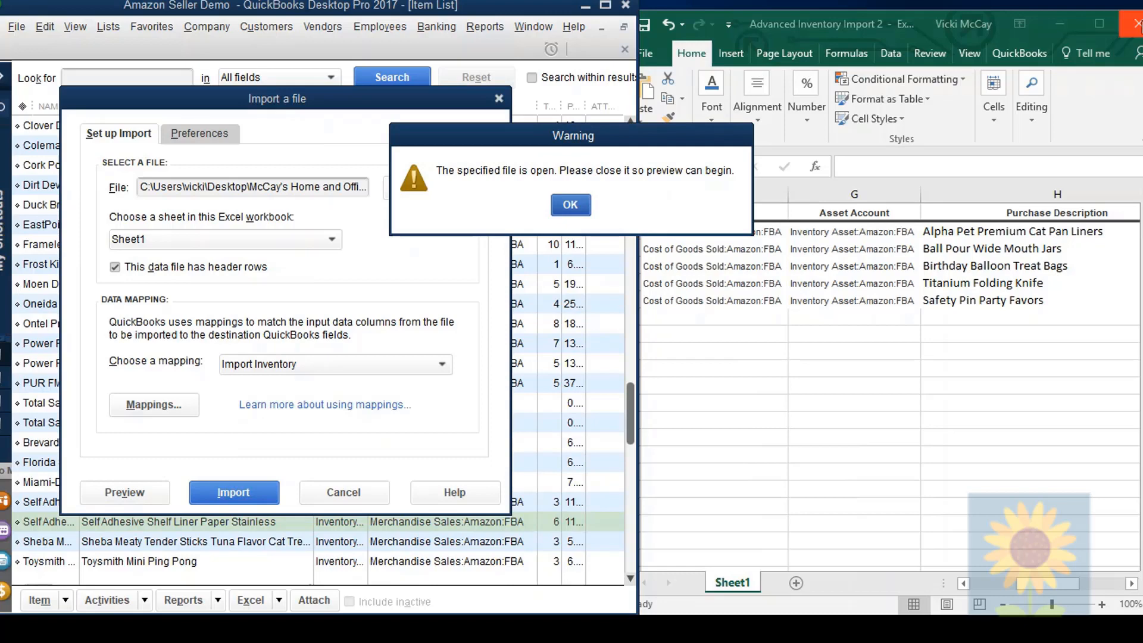
pyautogui.click(1136, 24)
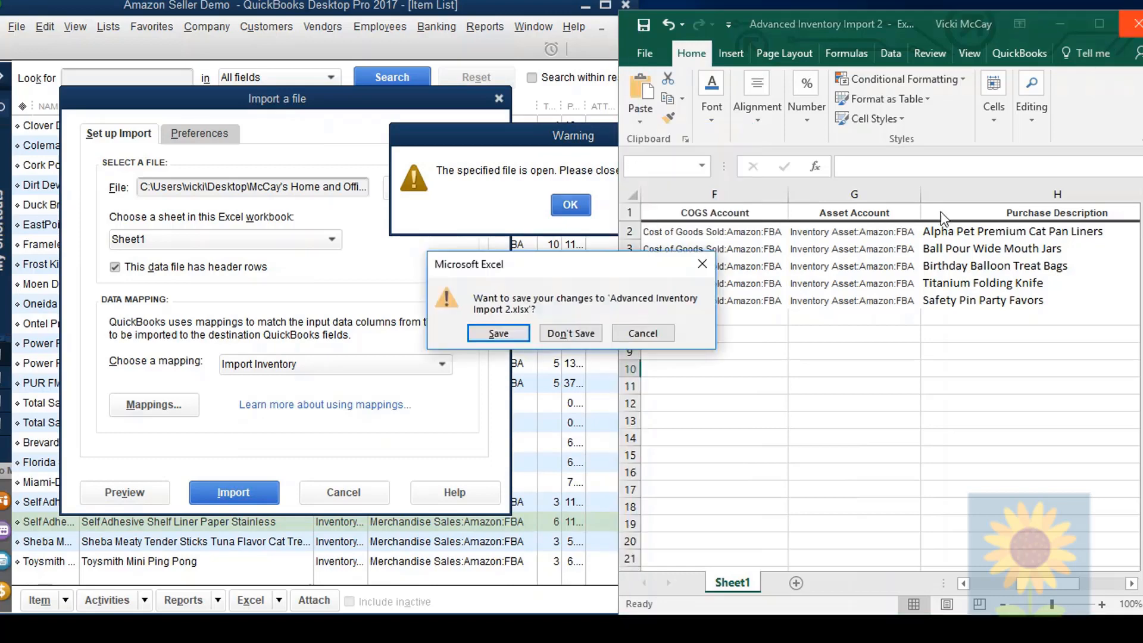
pyautogui.click(499, 332)
pyautogui.click(571, 205)
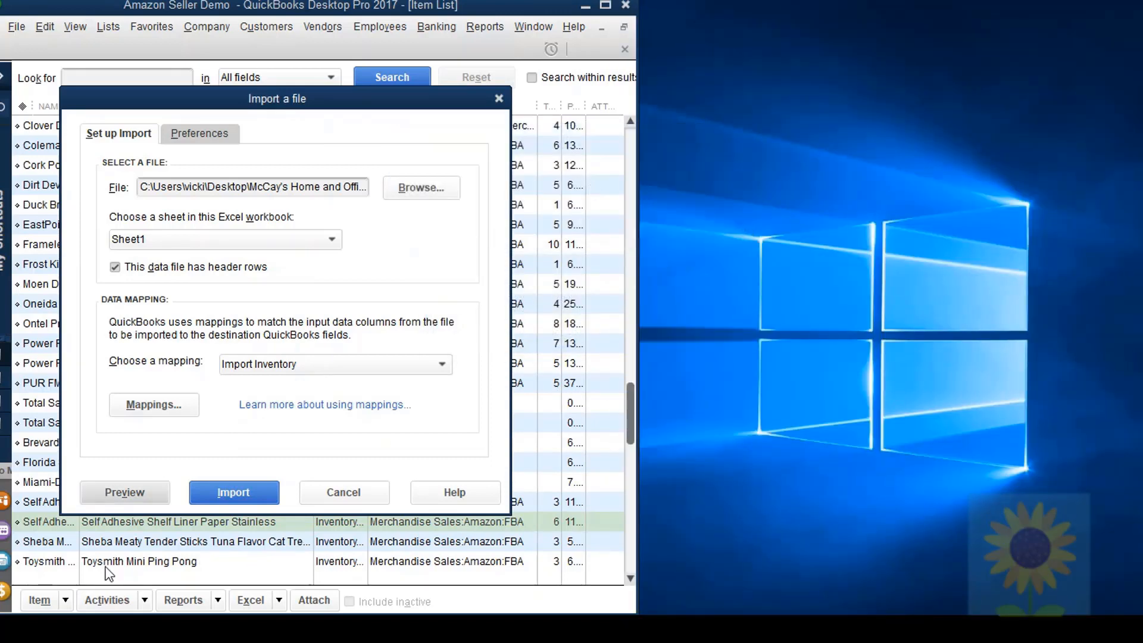
# Step: Preview the import data, check the status of every row and the details for Ball Pour and Measure Cap, and close the preview
pyautogui.click(109, 495)
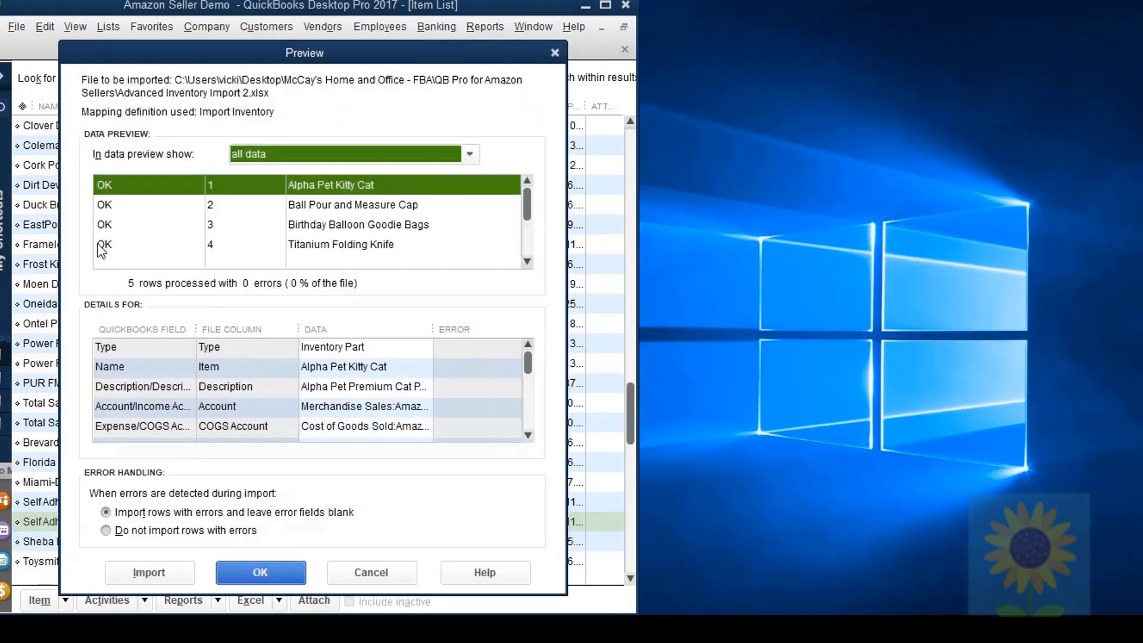
pyautogui.click(526, 262)
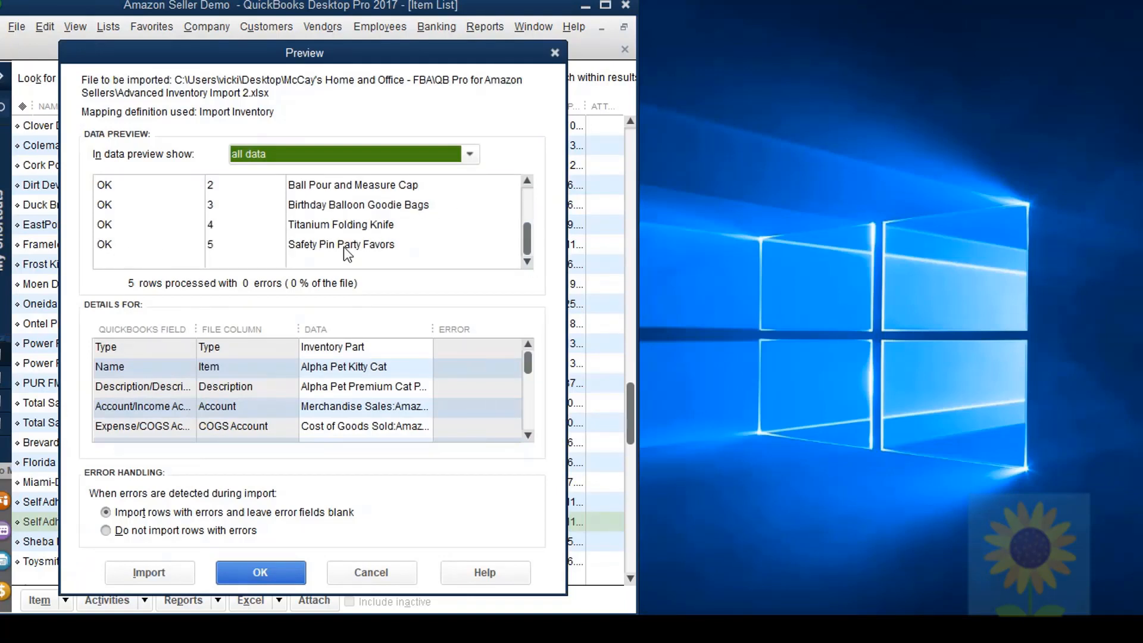
pyautogui.click(105, 189)
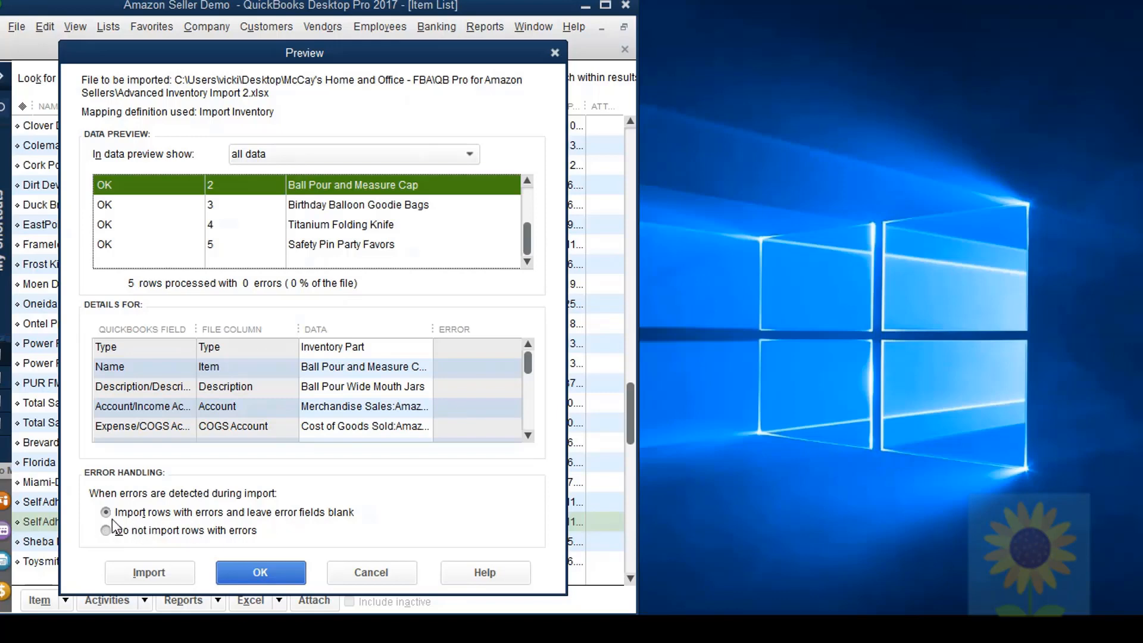
pyautogui.click(263, 573)
# Step: Import the inventory items from the workbook into the company file using the Import Inventory mapping
pyautogui.click(233, 489)
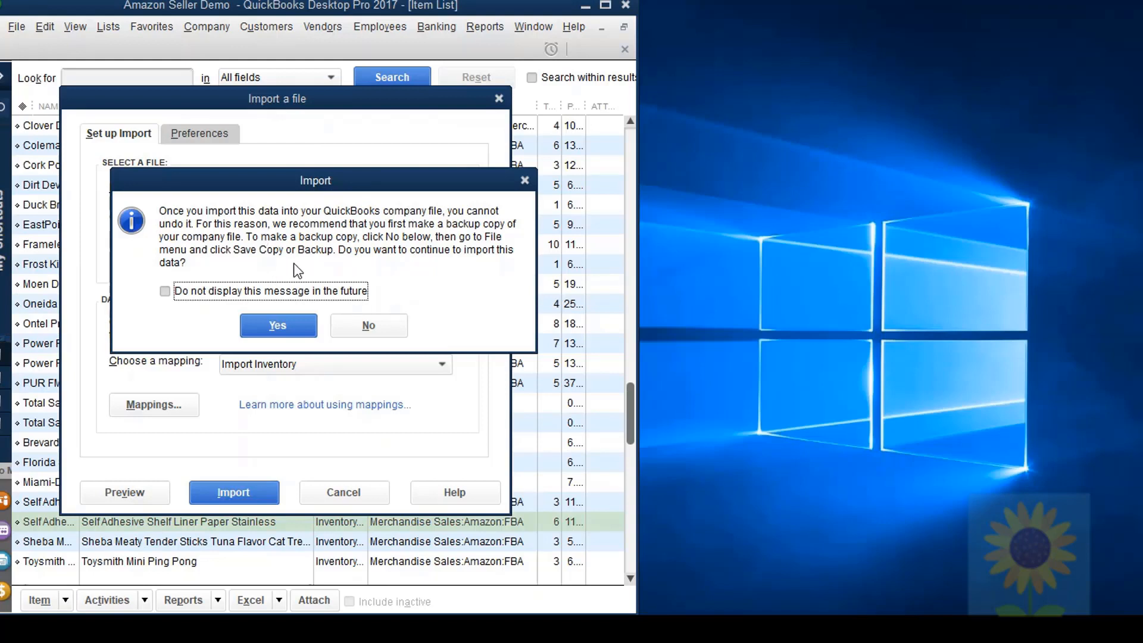
pyautogui.press('Return')
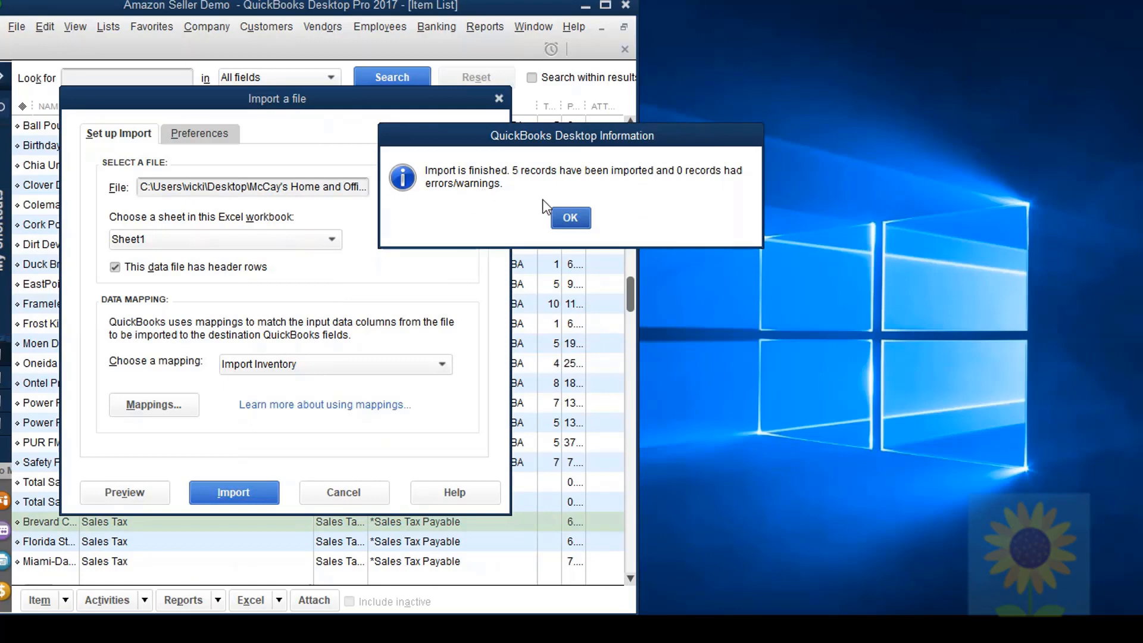
pyautogui.click(569, 218)
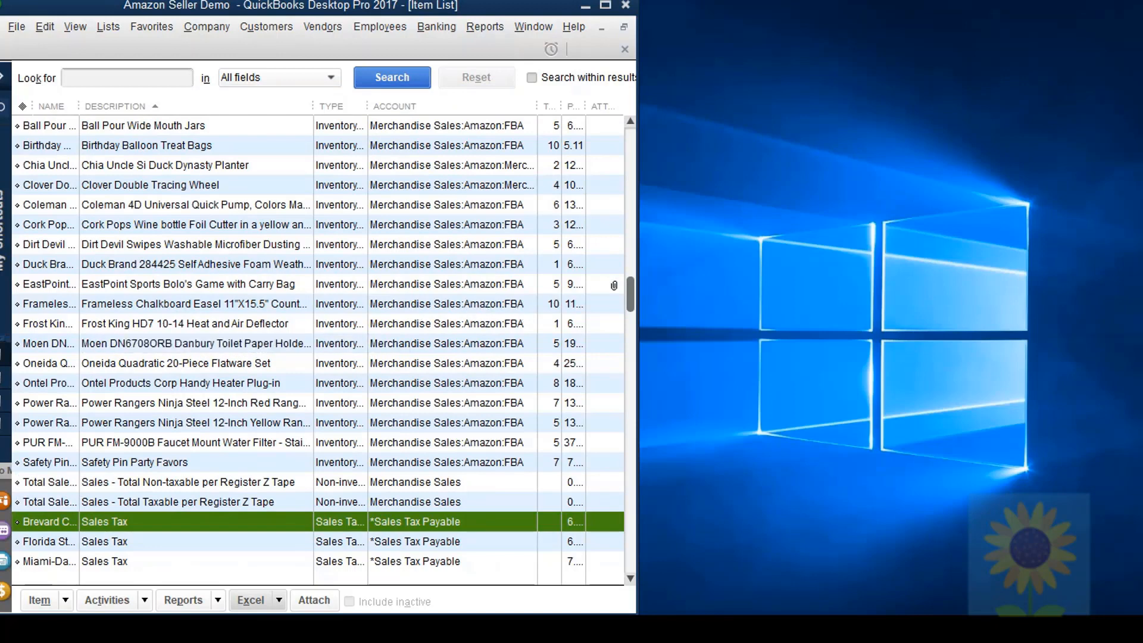
# Step: Switch to Excel and reopen the Advanced Inventory Import 2 workbook for comparison with the item list
pyautogui.moveTo(634, 292); pyautogui.dragTo(631, 595)
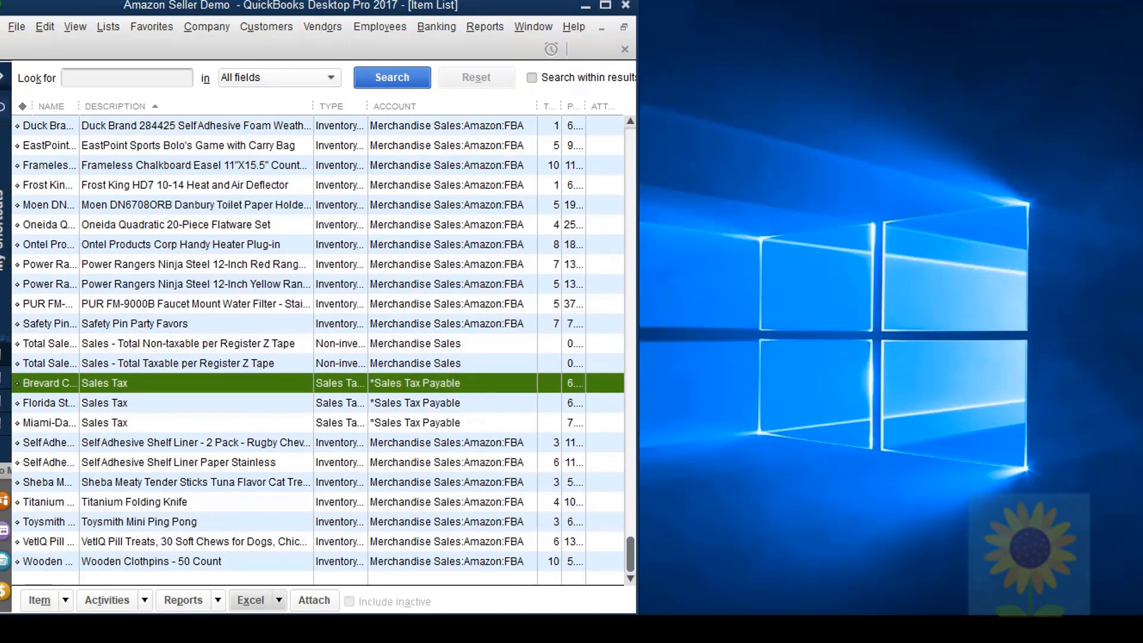
pyautogui.click(4, 629)
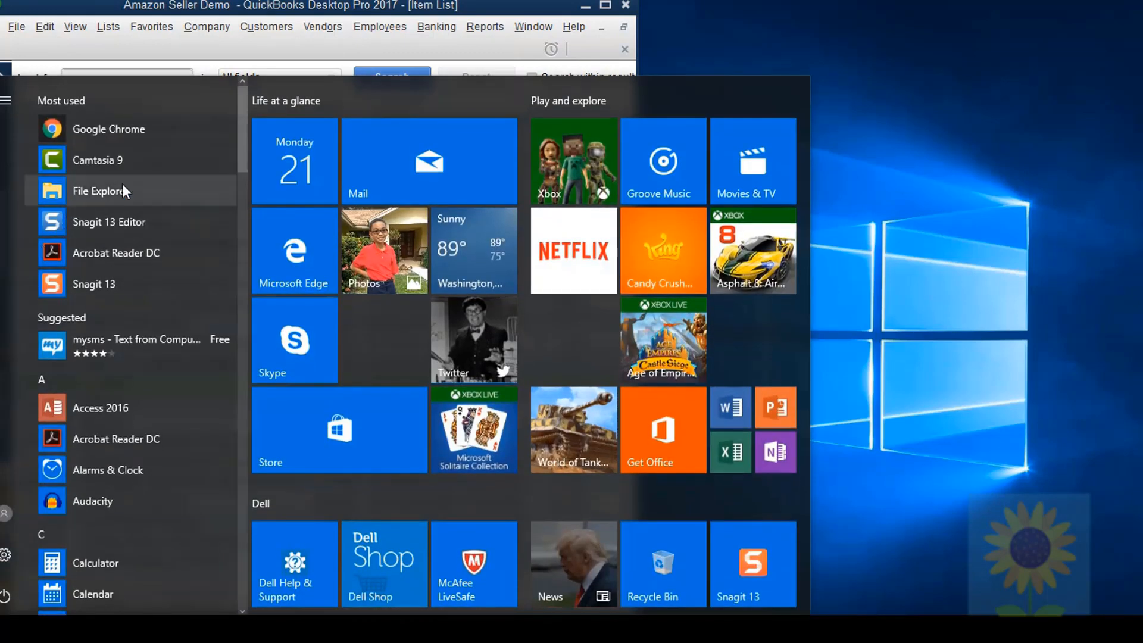
pyautogui.moveTo(241, 153); pyautogui.dragTo(229, 224)
pyautogui.scroll(-1, 178, 480)
pyautogui.click(179, 480)
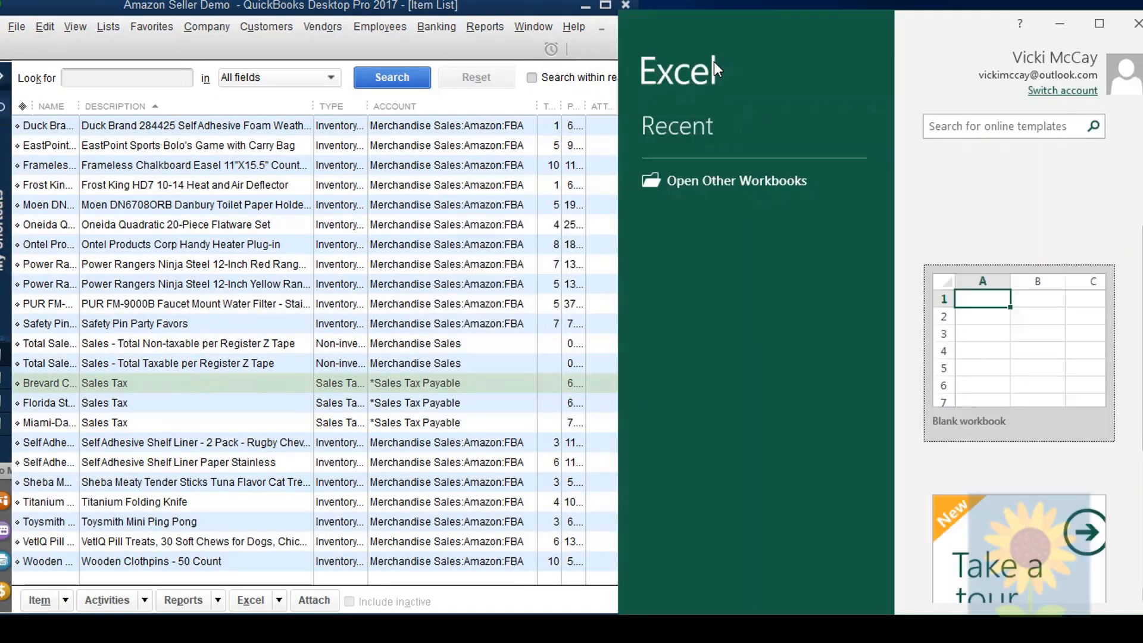
pyautogui.click(757, 182)
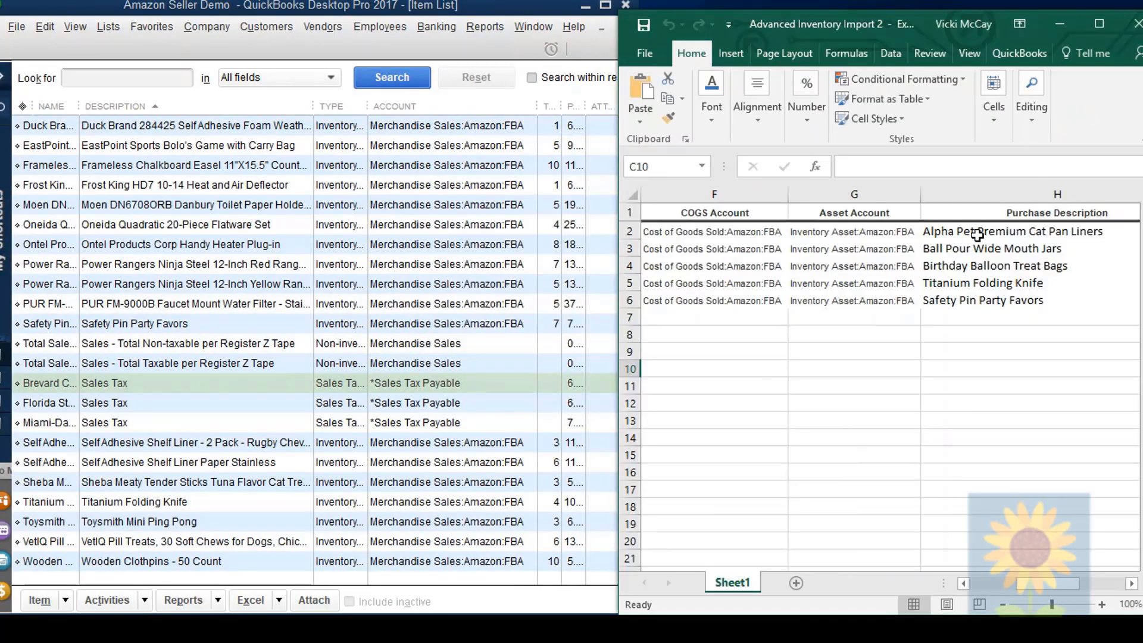
# Step: Review the Alpha Pet Premium Cat Pan Liners item record in QuickBooks, including its custom fields, and return to the item list
pyautogui.click(334, 189)
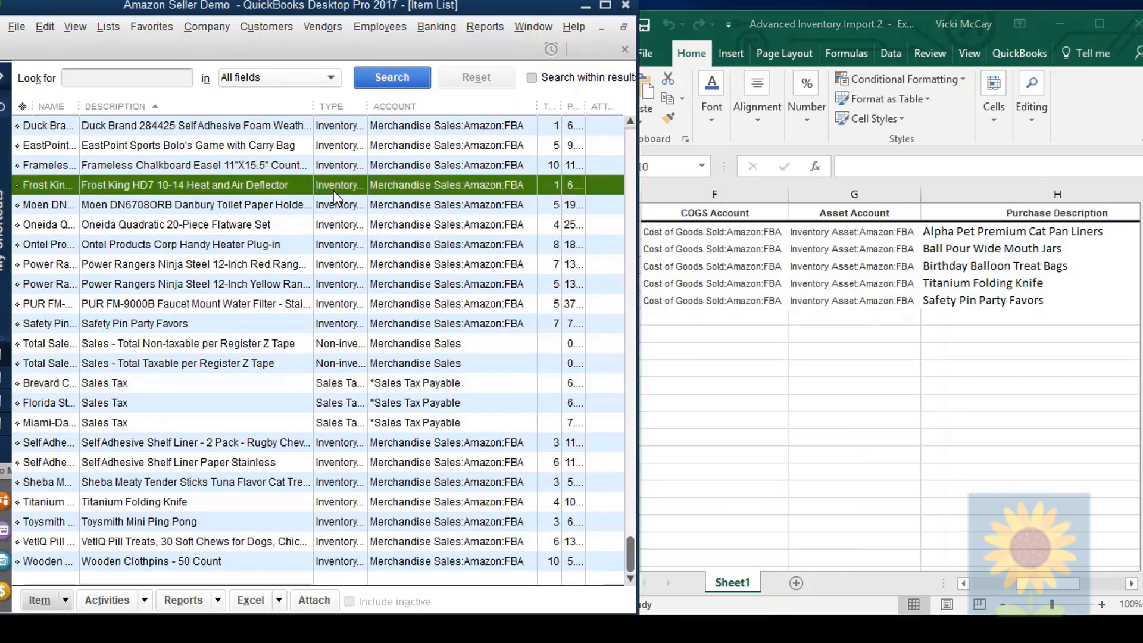
pyautogui.doubleClick(234, 145)
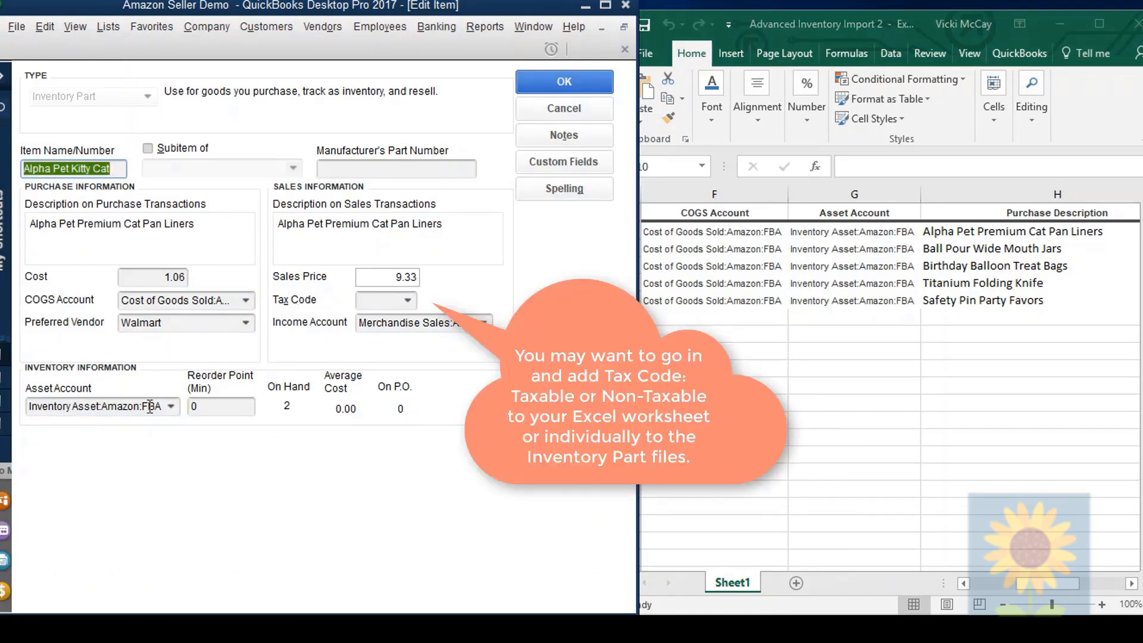
pyautogui.click(563, 161)
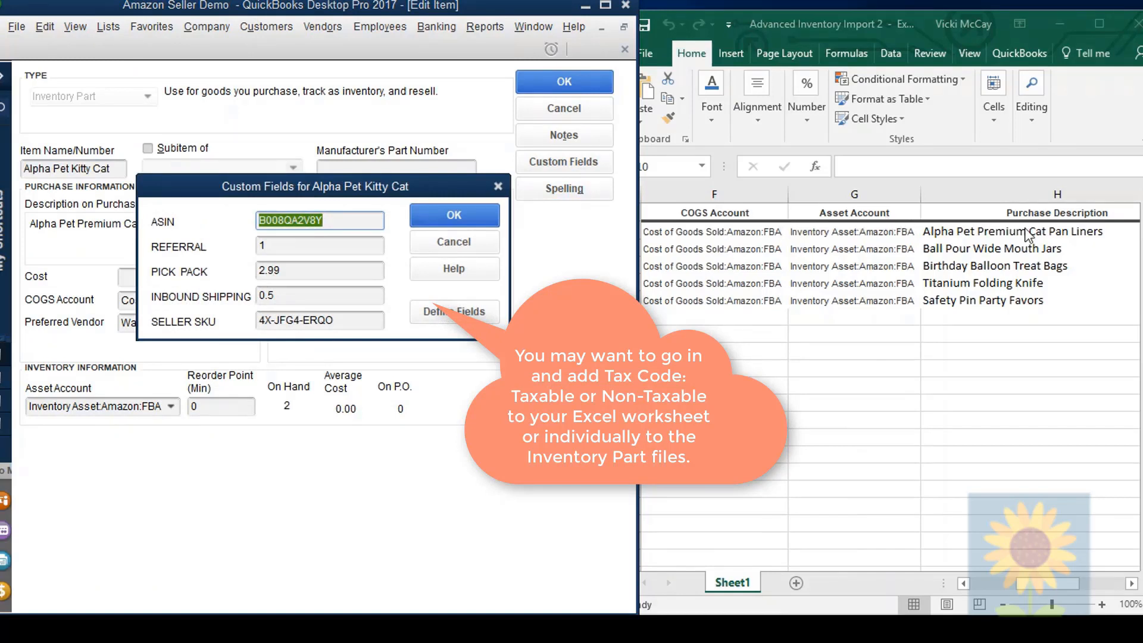
pyautogui.click(493, 217)
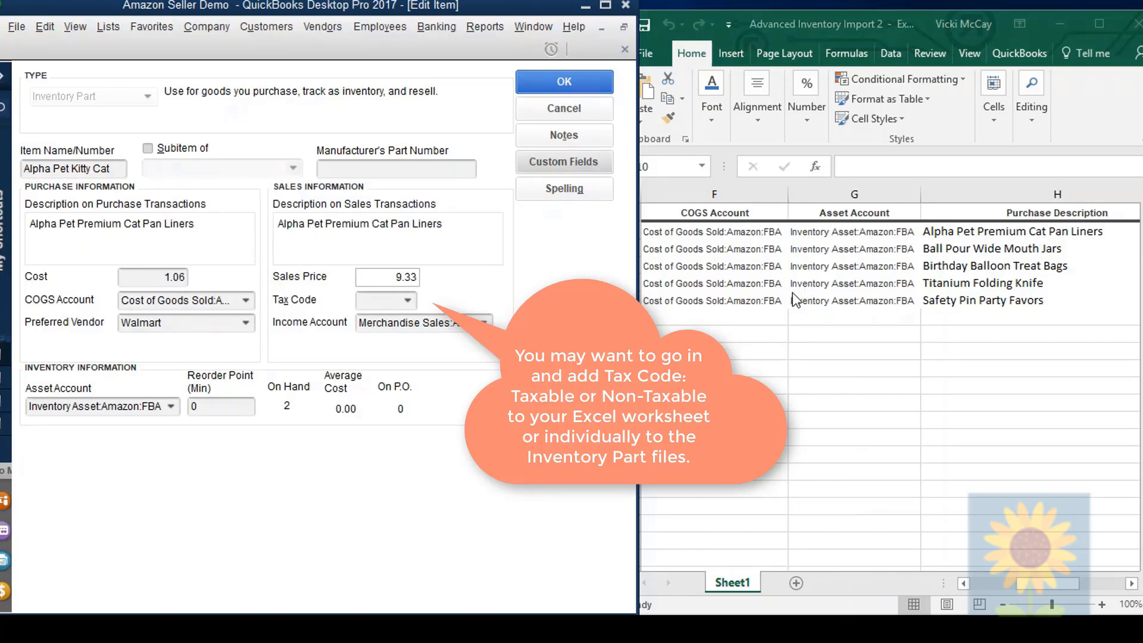
pyautogui.click(595, 103)
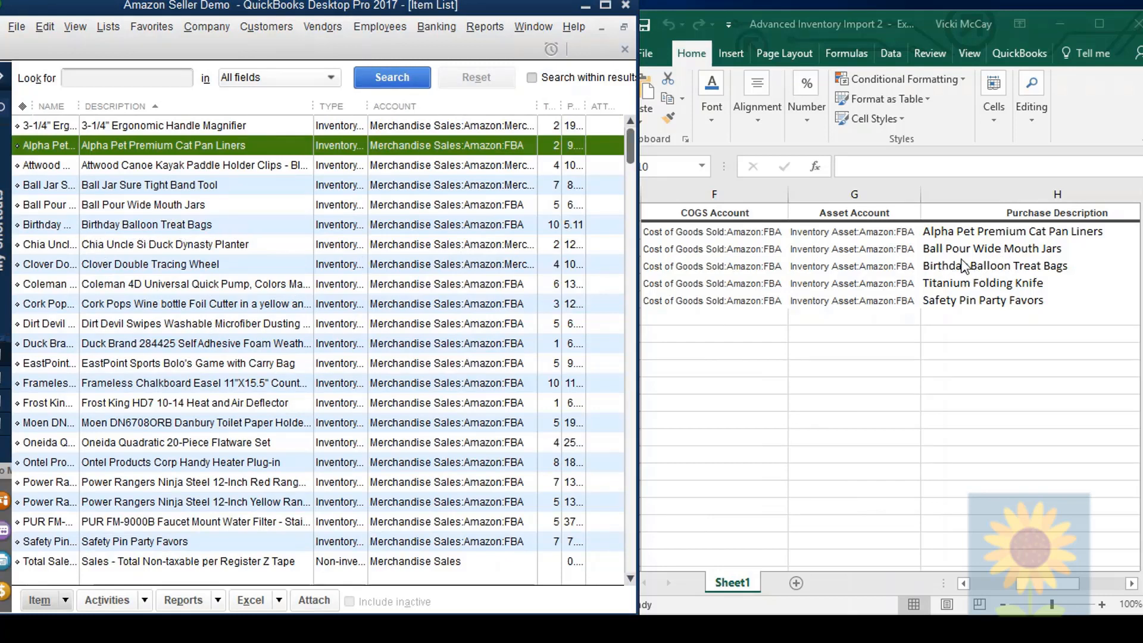
# Step: Review the Safety Pin Party Favors item record and its custom fields
pyautogui.scroll(-4, 107, 556)
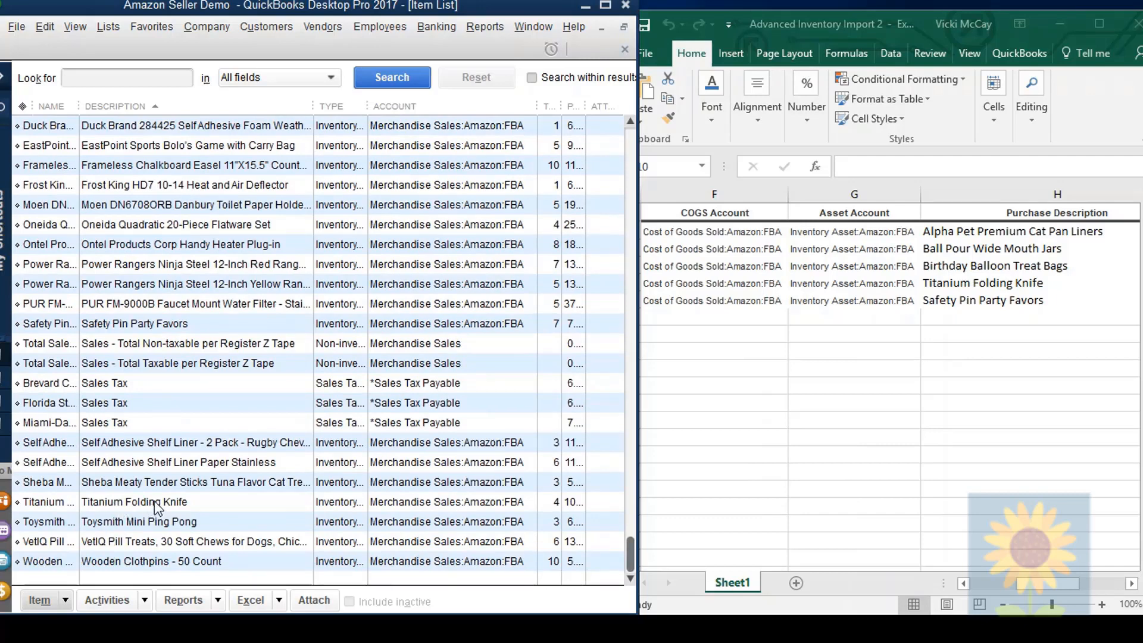
pyautogui.doubleClick(508, 324)
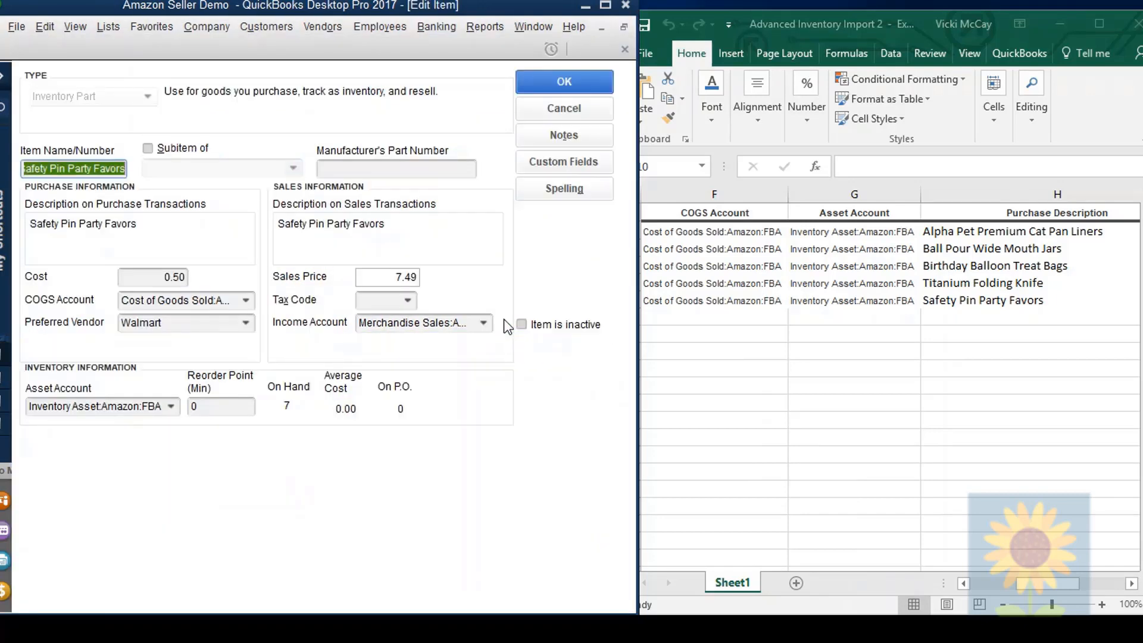
pyautogui.click(549, 163)
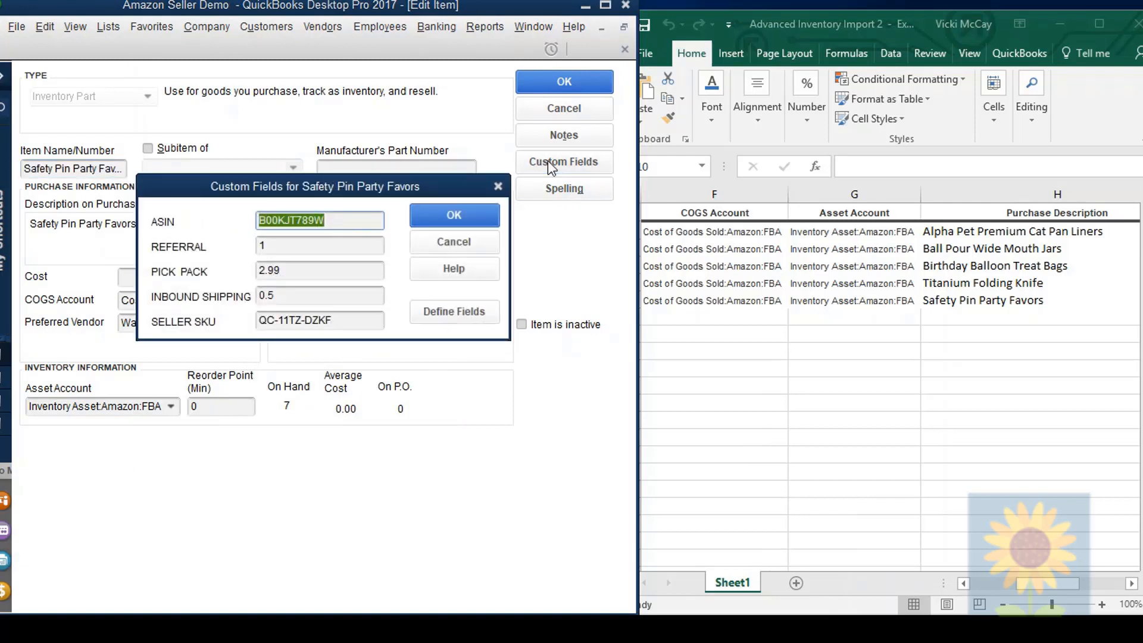
pyautogui.click(454, 216)
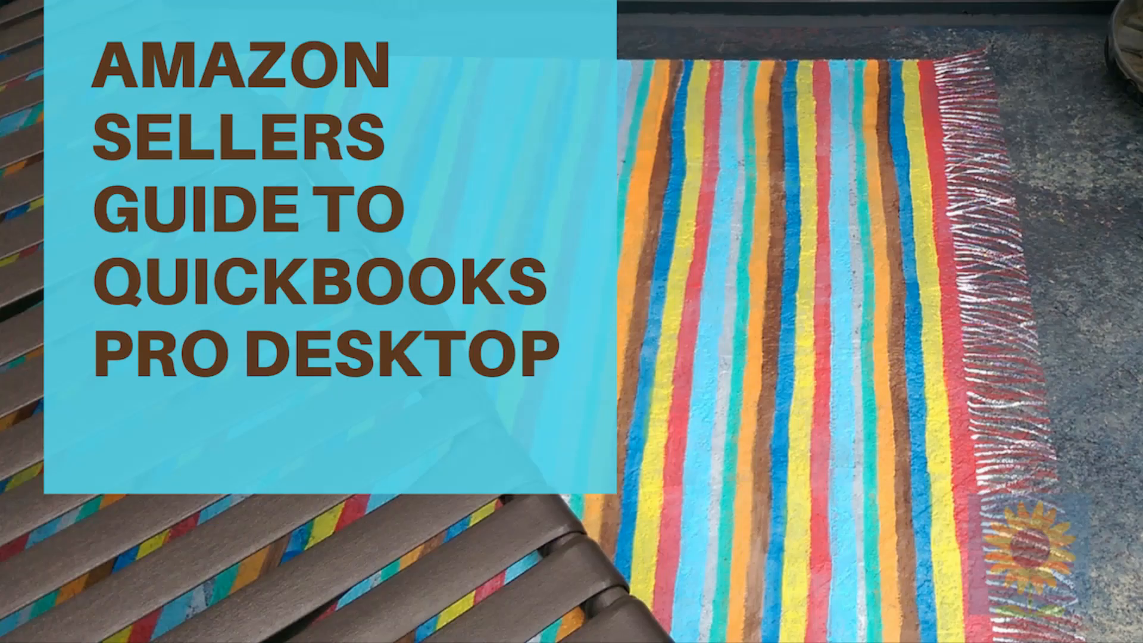